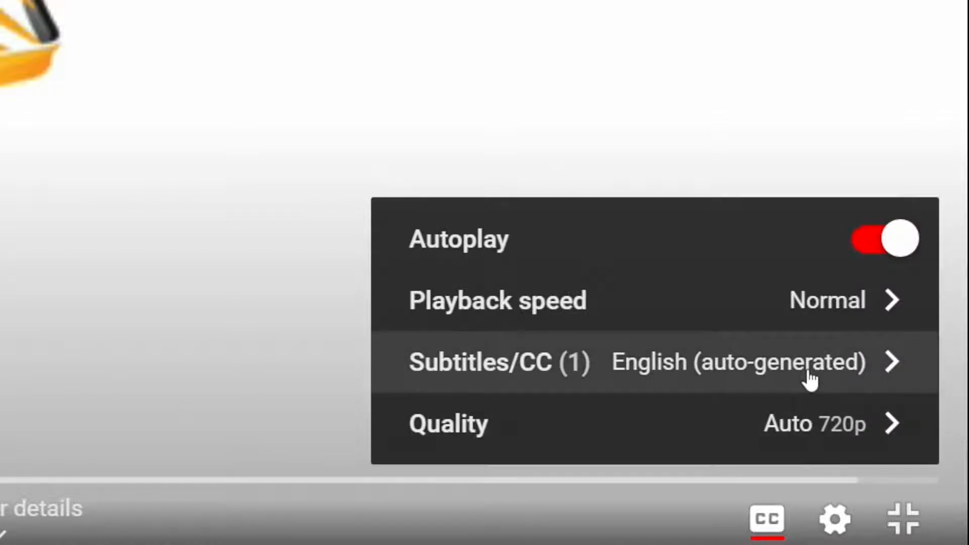
Open the auto-translate choices in the video's subtitle settings
left_click(809, 380)
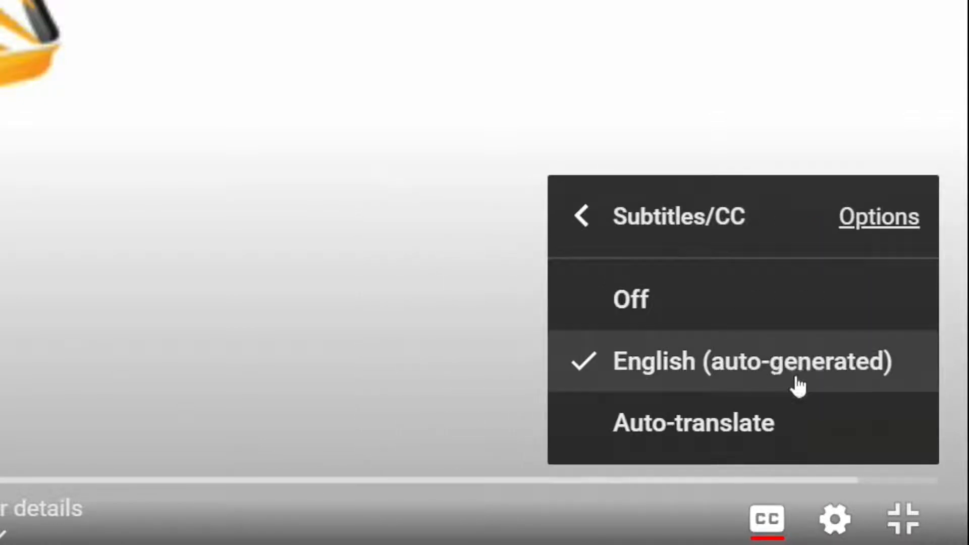
left_click(752, 426)
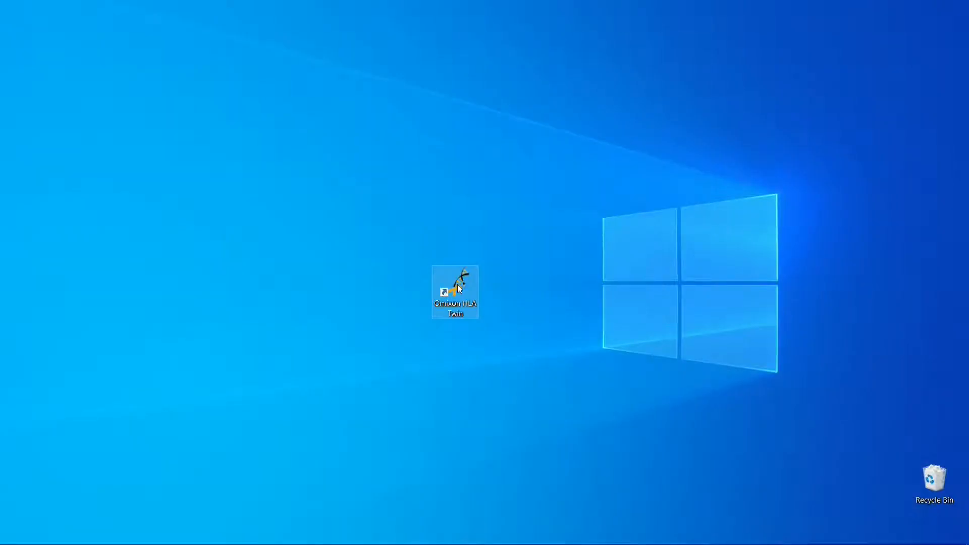
Launch Omixon HLA Twin and open the Omixon Server connection settings from the server manager
double_click(459, 289)
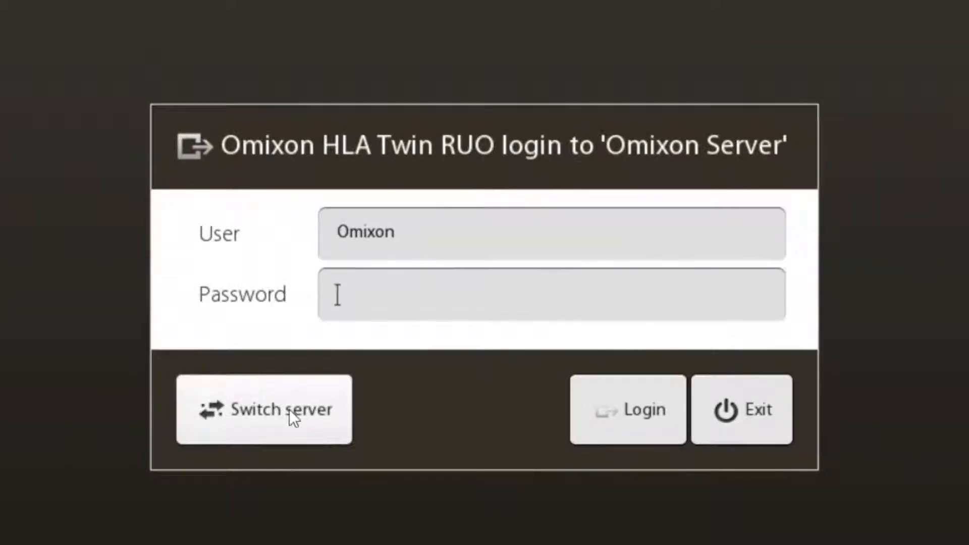
left_click(289, 410)
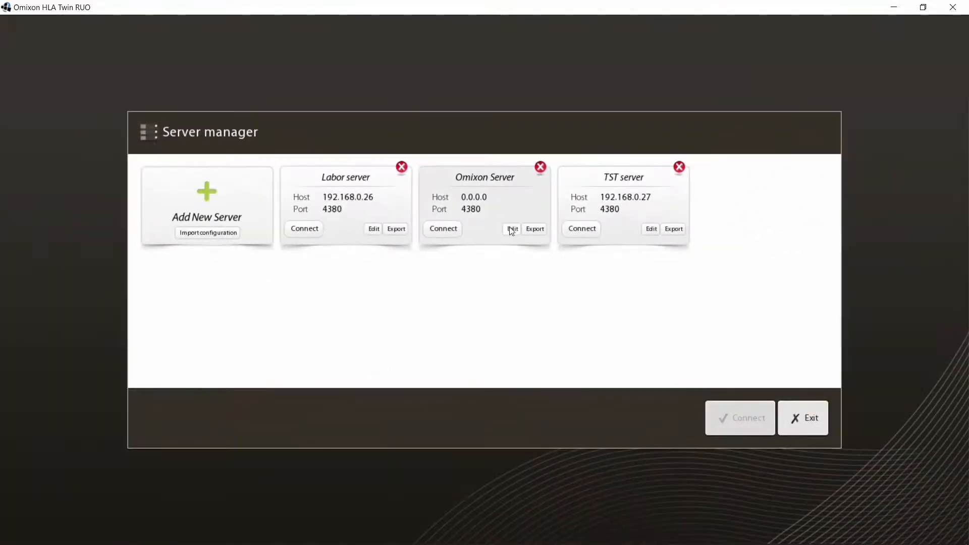
left_click(511, 229)
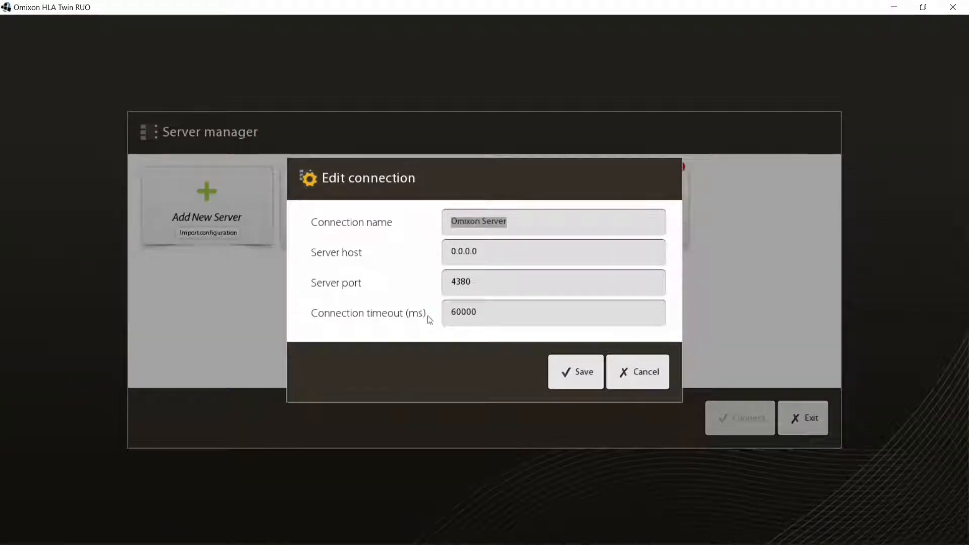
Connect to the Omixon Server and log in with the account password
left_click(429, 228)
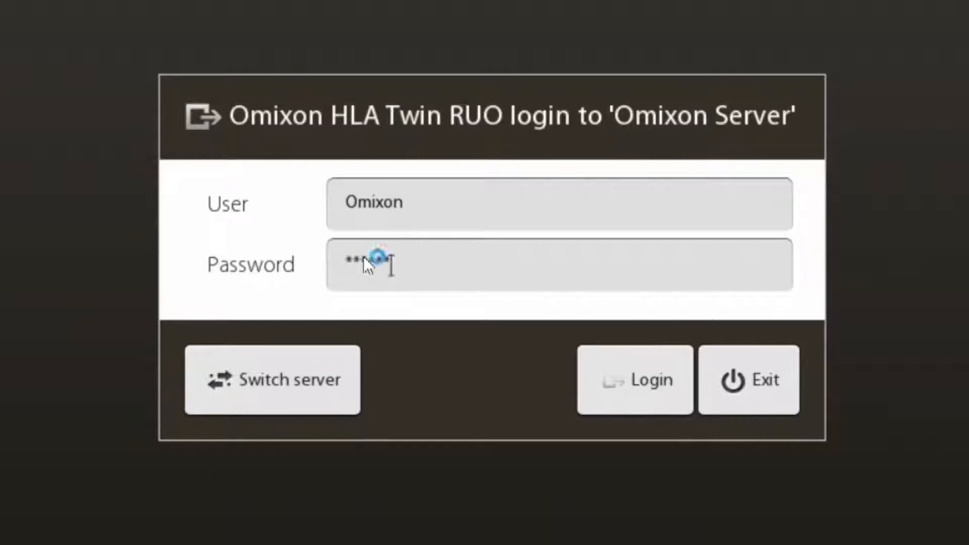
left_click(621, 373)
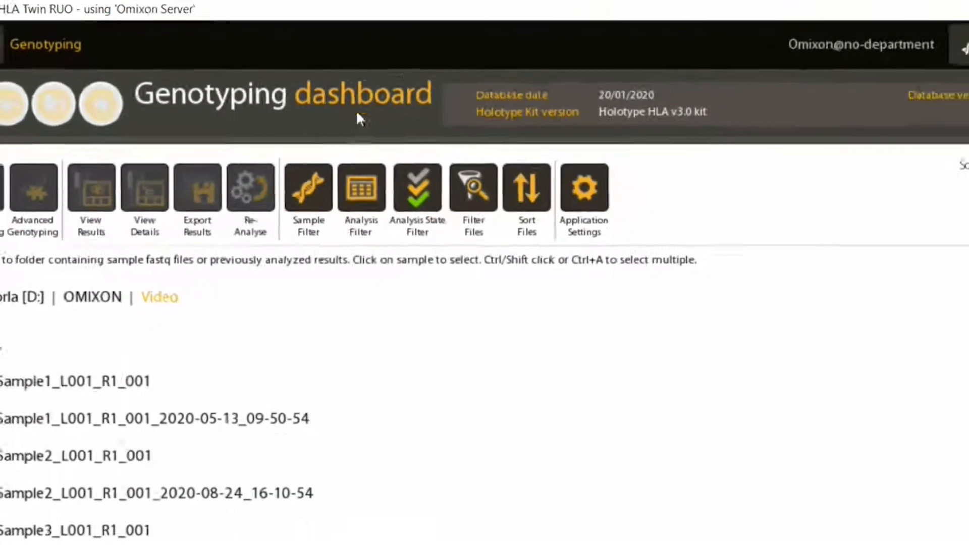
Switch the dashboard's analysis filter between hiding all analyses and showing the most recent ones
left_click(403, 182)
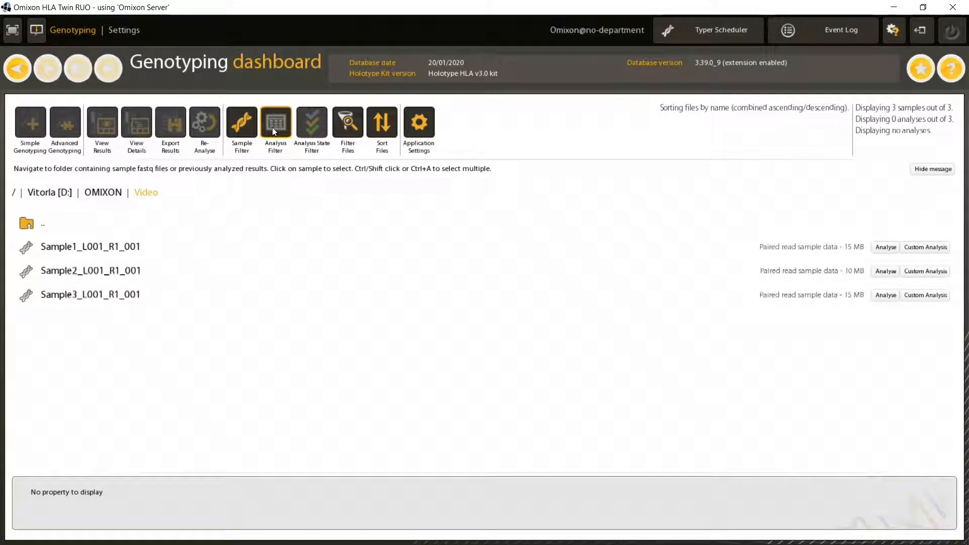
left_click(55, 247)
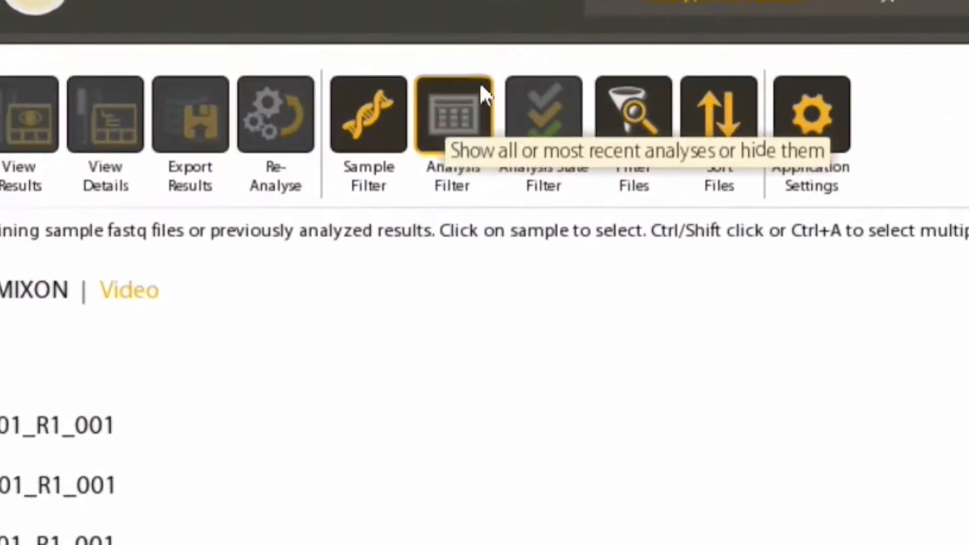
left_click(459, 117)
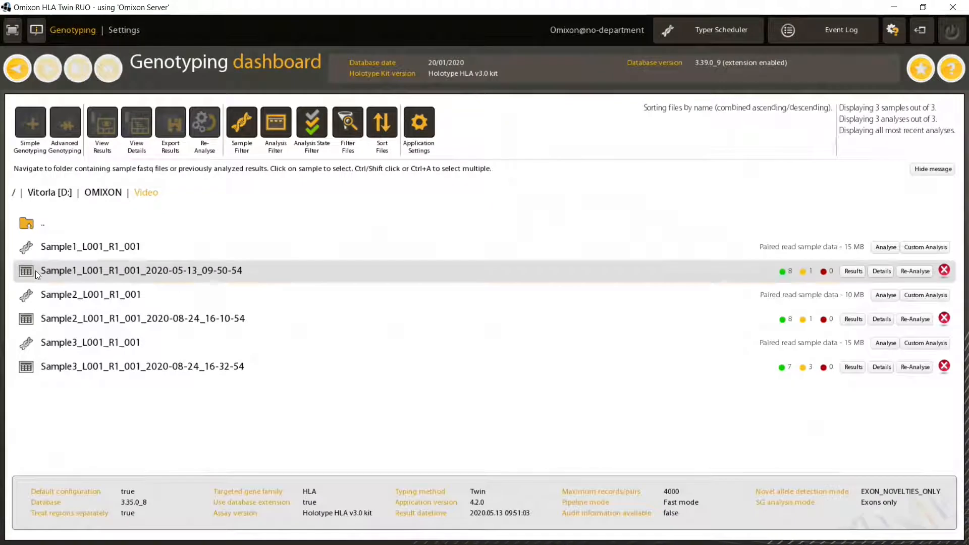
left_click(3, 314)
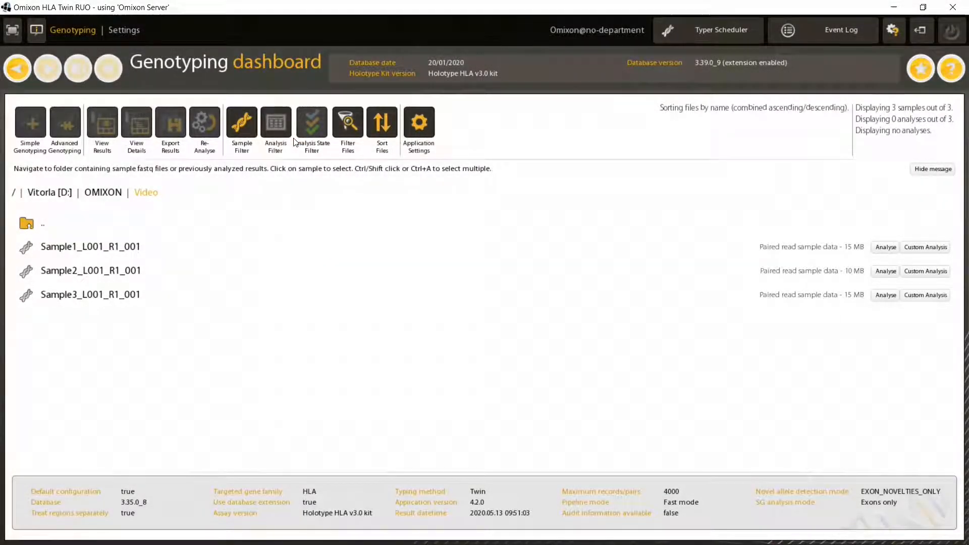
Start the analysis of Sample1, Sample2 and Sample3 with default settings and open the Typer Scheduler
left_click(138, 247)
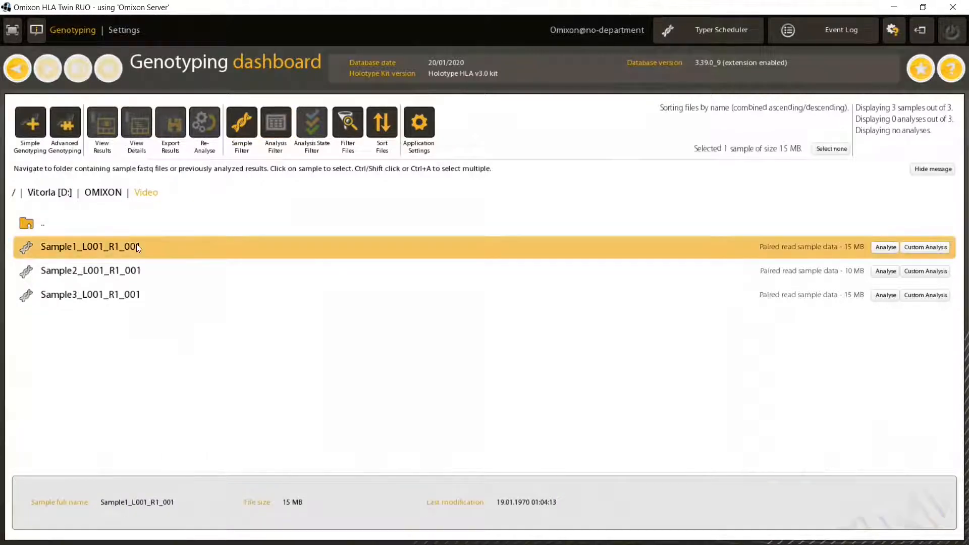
left_click(123, 270)
left_click(122, 248, "ctrl")
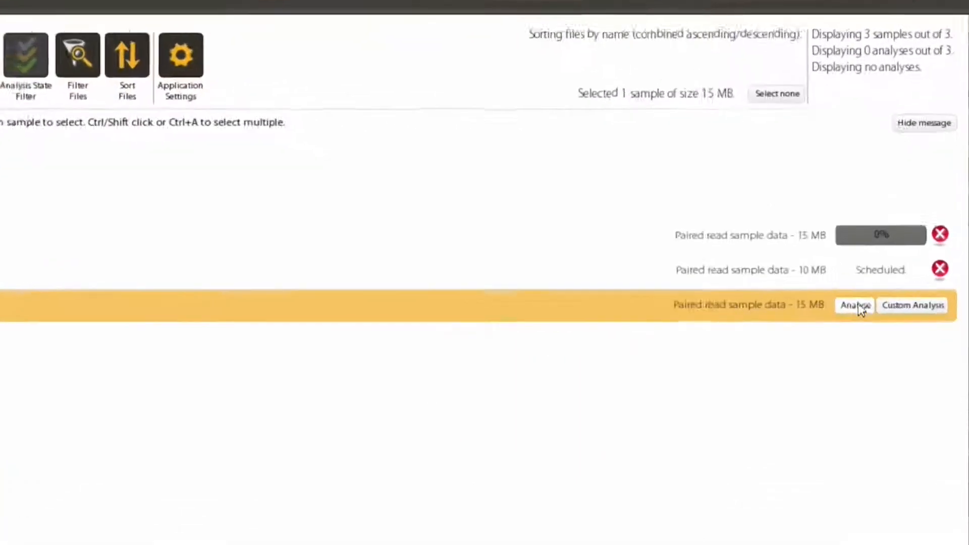
left_click(856, 306)
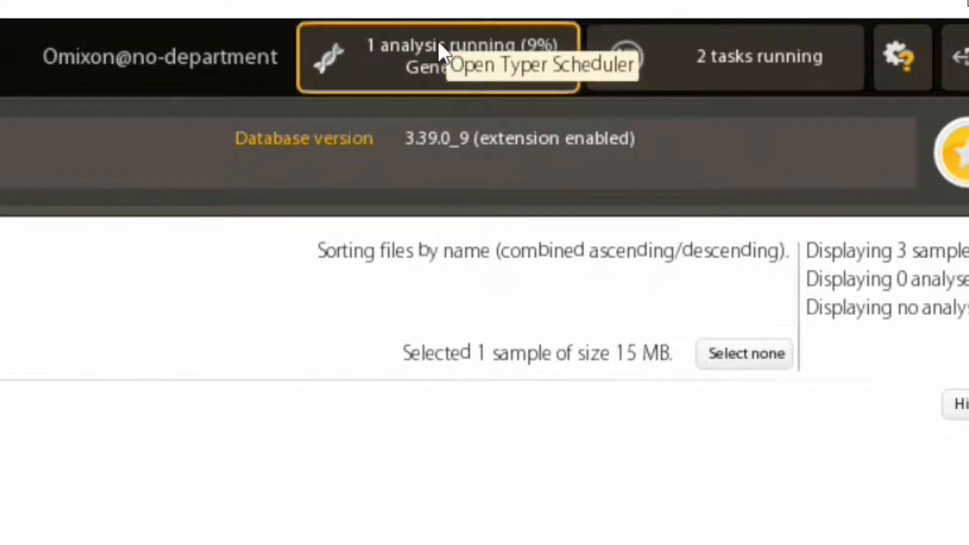
left_click(437, 41)
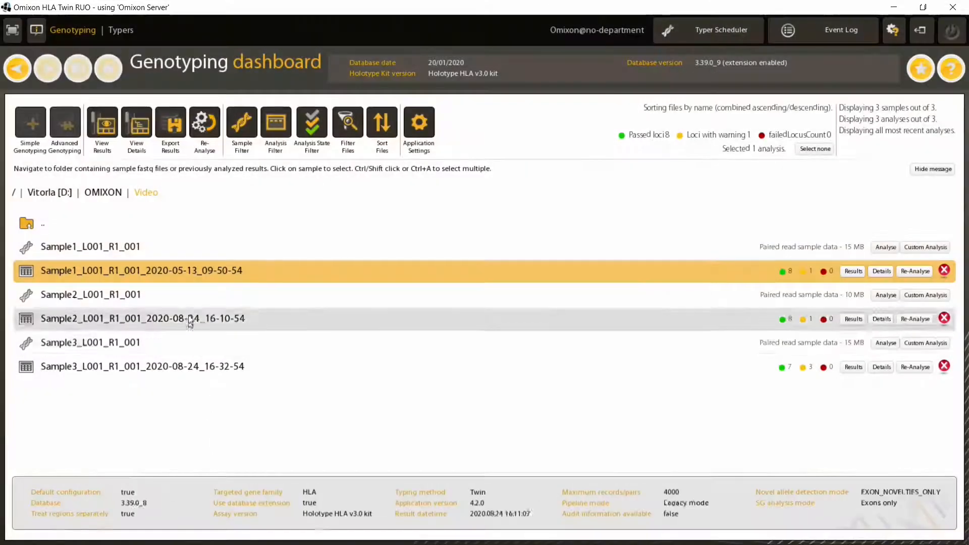
Select the existing Sample1, Sample2 and Sample3 analyses together and open their combined genotyping results
left_click(110, 318, "ctrl")
left_click(108, 368, "ctrl")
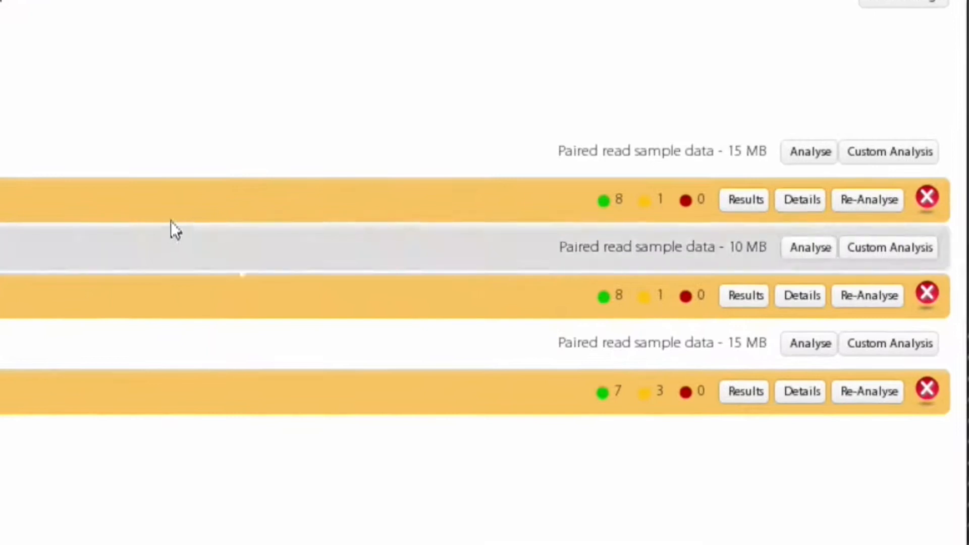
left_click(212, 218)
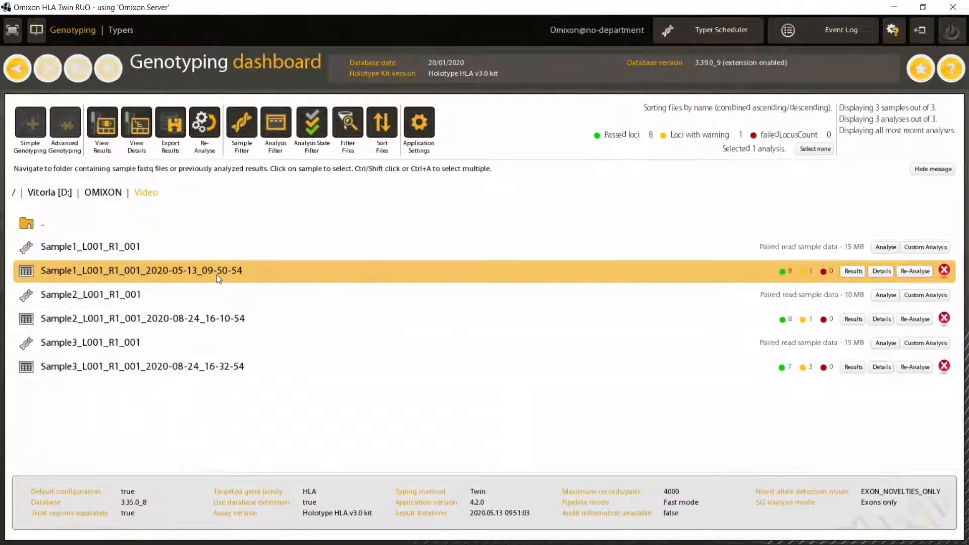
left_click(176, 321, "ctrl")
left_click(171, 364, "ctrl")
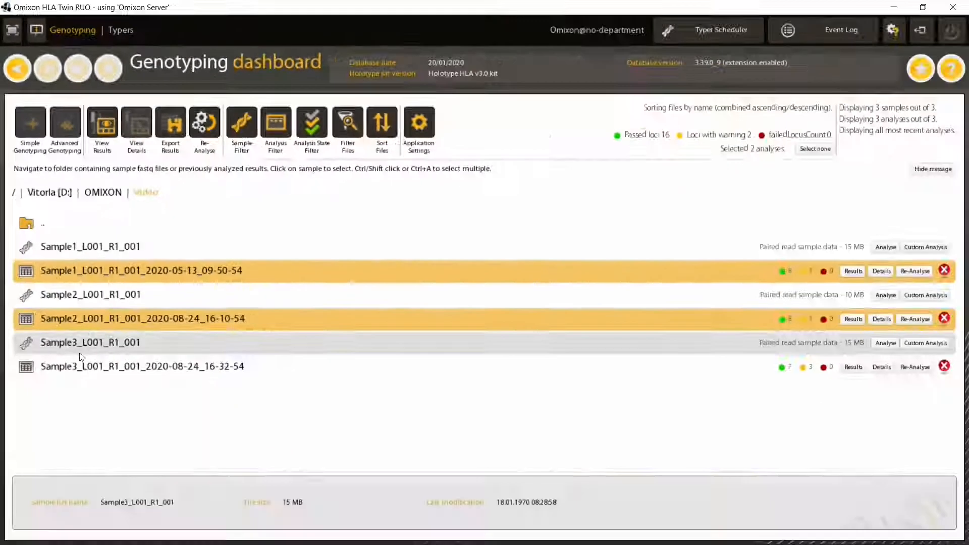
left_click(77, 364, "ctrl")
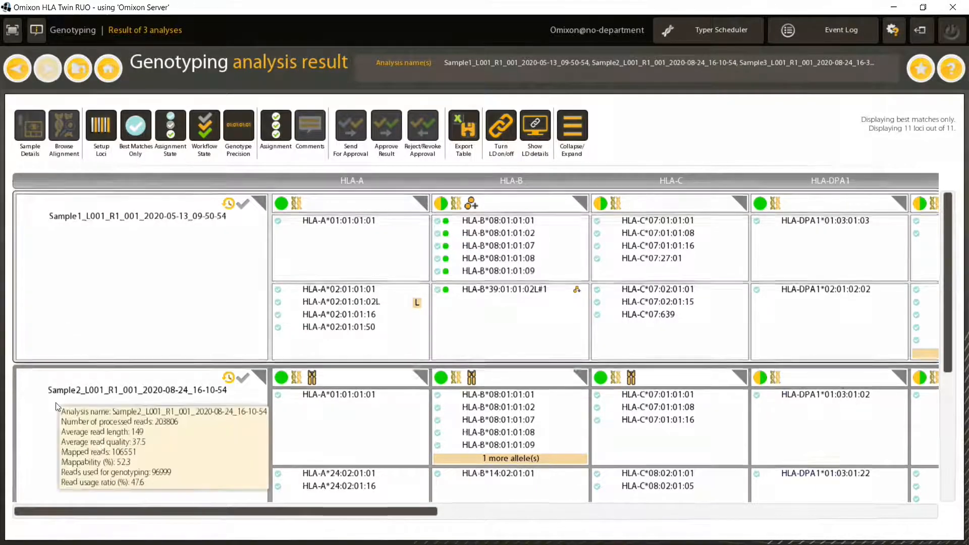
Examine the results table for all three samples, including the read statistics, the loci and their quality indicators
scroll(59, 404, "down", 3)
mouse_move(70, 375)
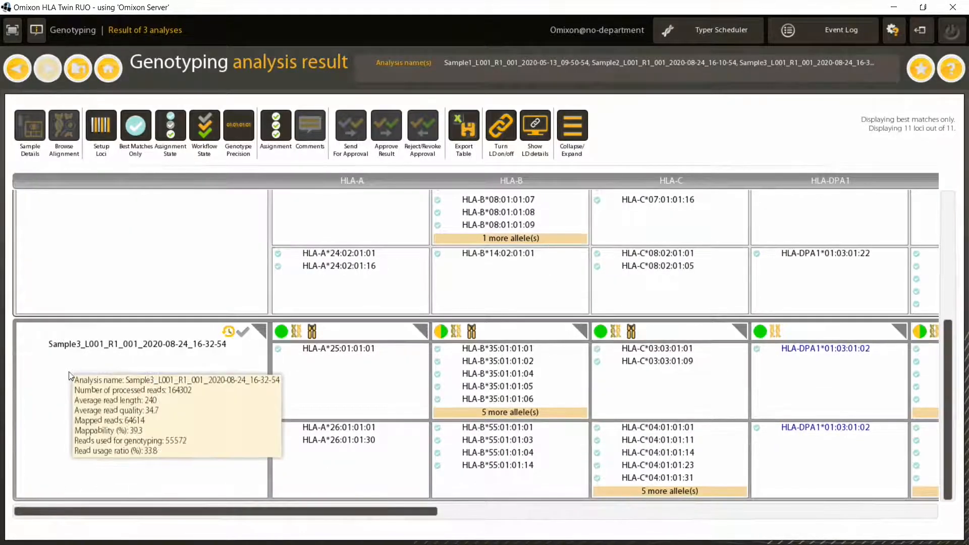
scroll(69, 374, "up", 3)
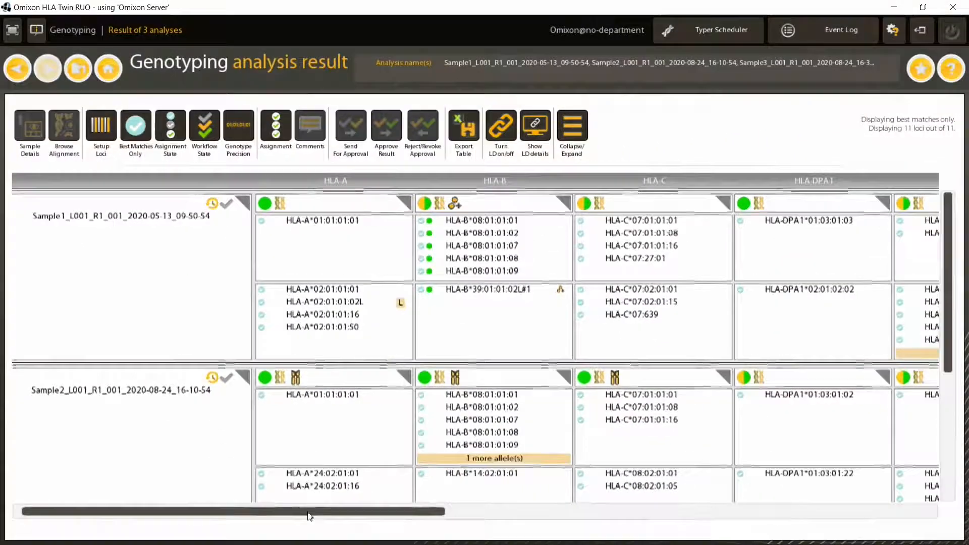
left_click_drag(309, 515, 382, 514)
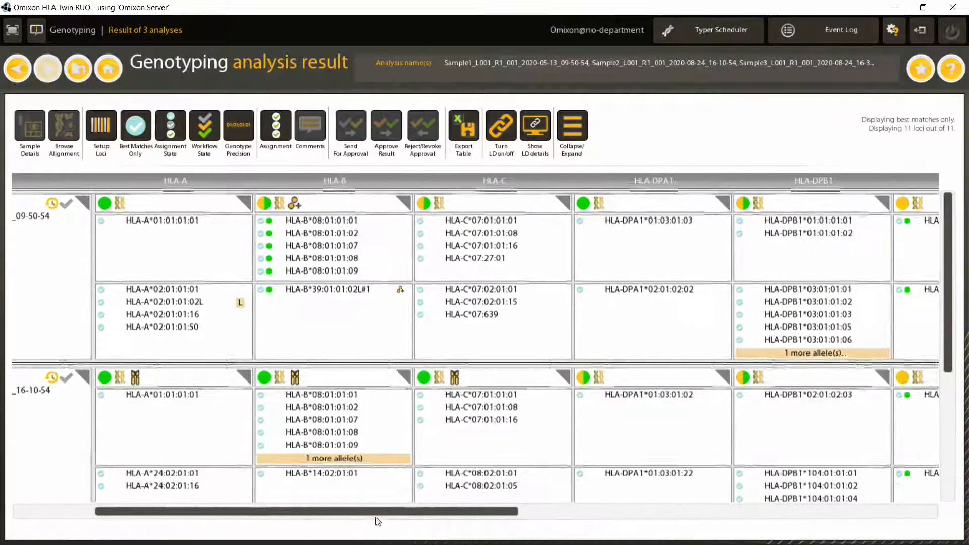
scroll(440, 478, "down", 4)
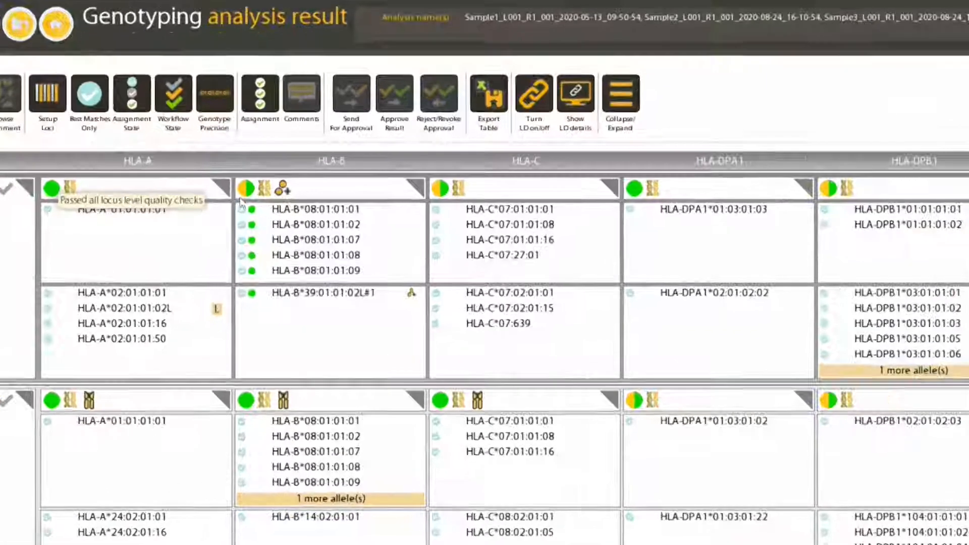
mouse_move(246, 189)
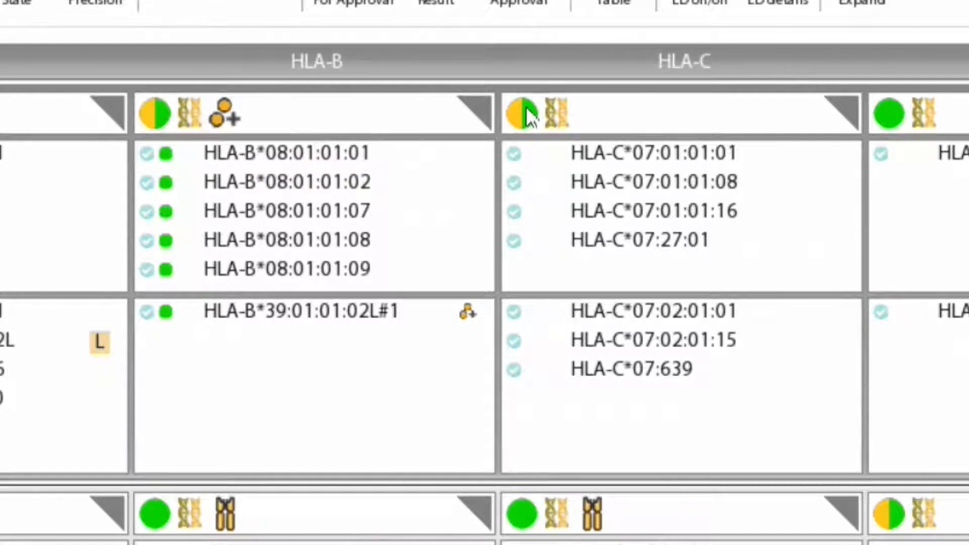
mouse_move(515, 120)
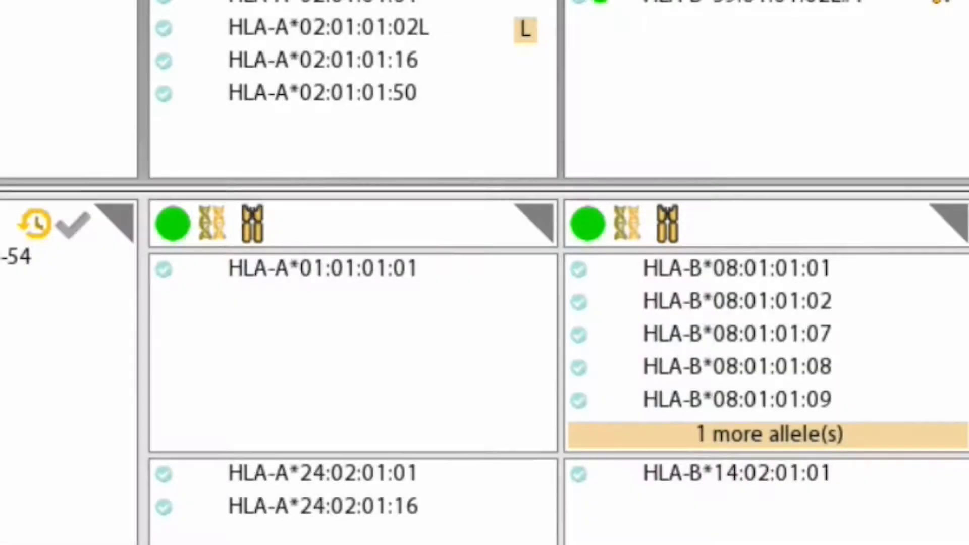
mouse_move(228, 233)
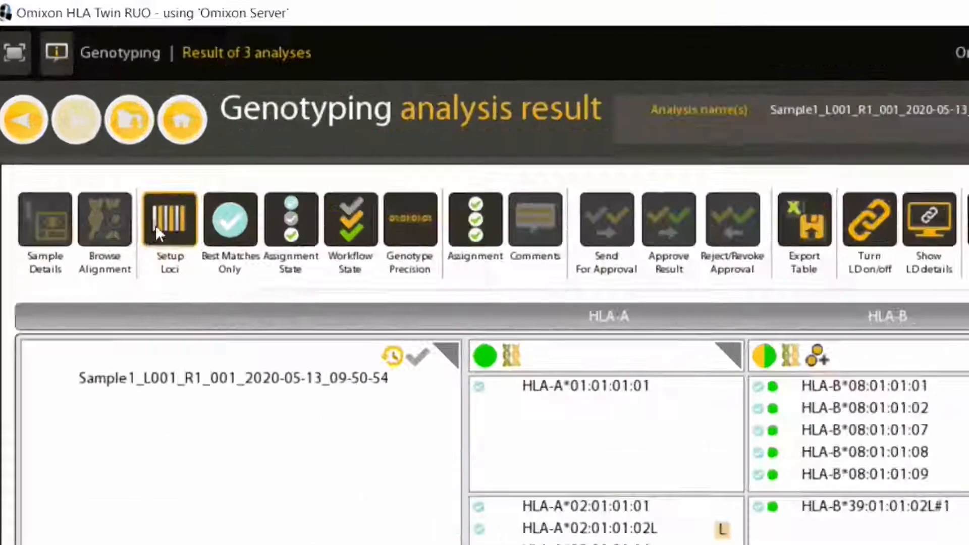
Limit the loci displayed in the results table to HLA-A
left_click(181, 228)
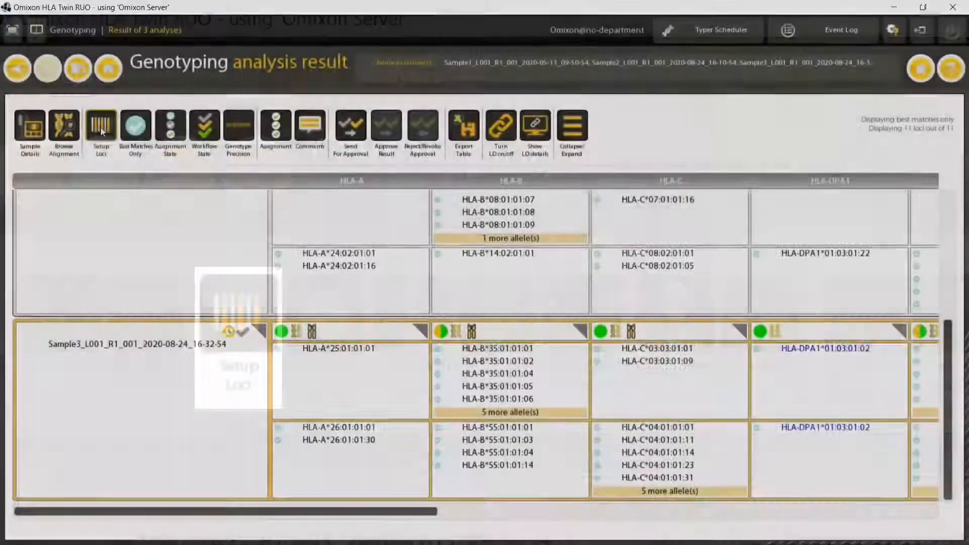
left_click(101, 126)
left_click(291, 174)
left_click(724, 430)
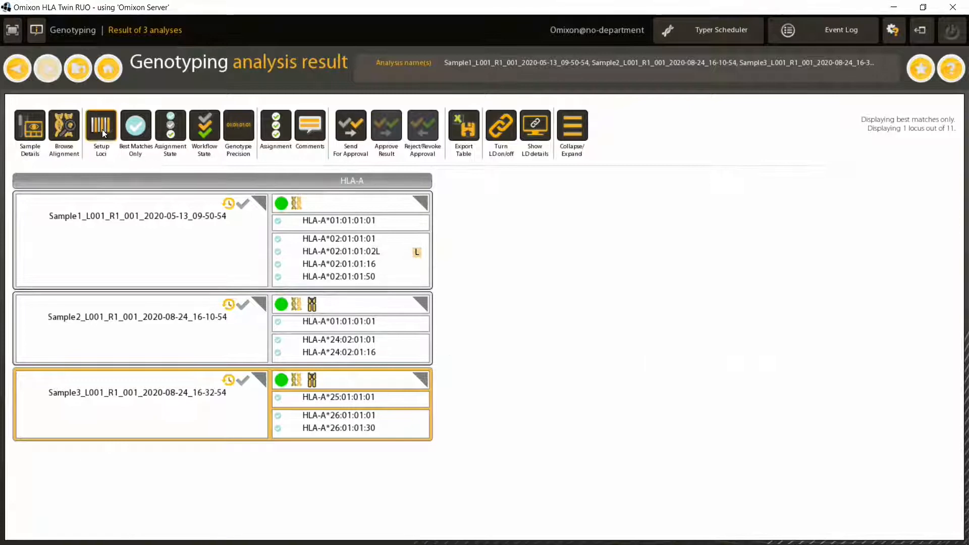
Restore the display of all loci from HLA-A to HLA-DRB5 in the results table
left_click(103, 133)
left_click(313, 372, "shift")
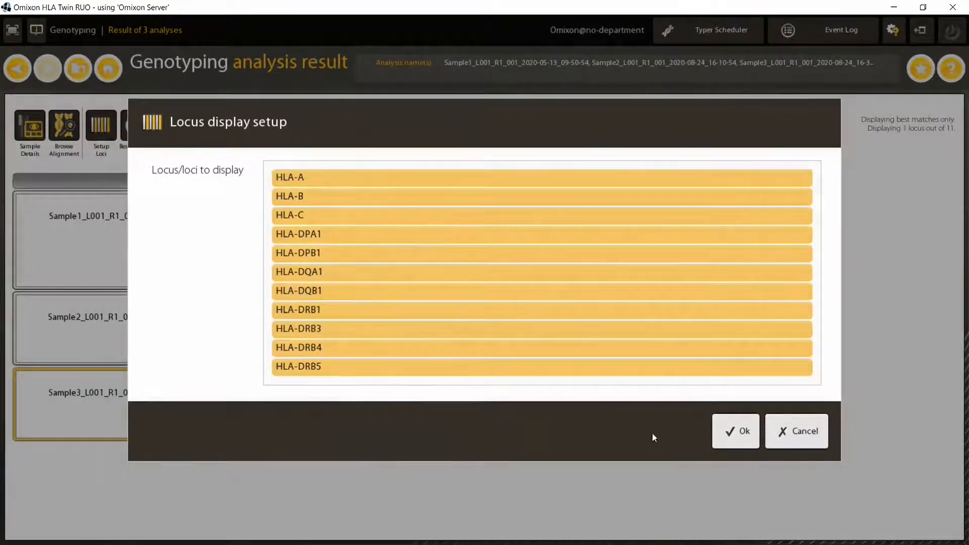
left_click(735, 431)
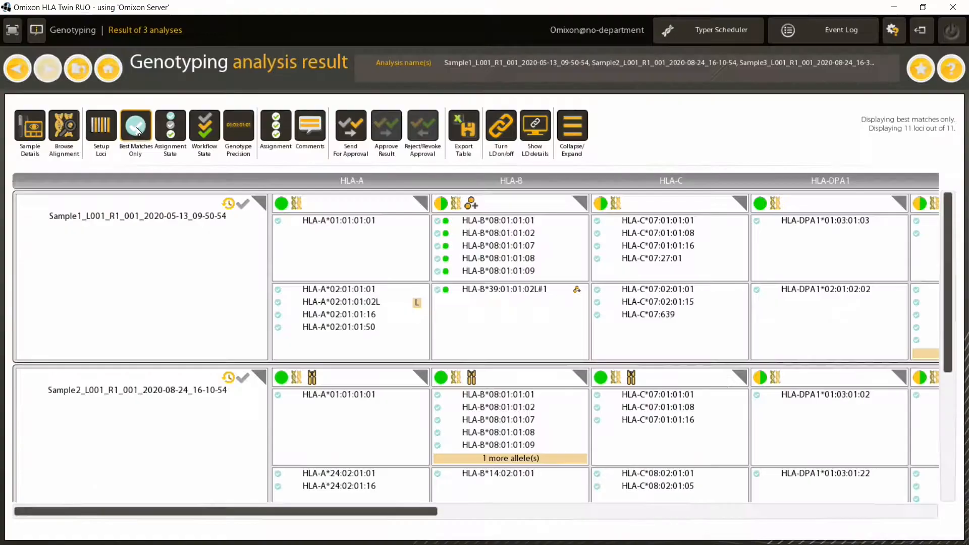
Toggle the results table between all matching alleles and best matches only, ending on best matches only
left_click(136, 128)
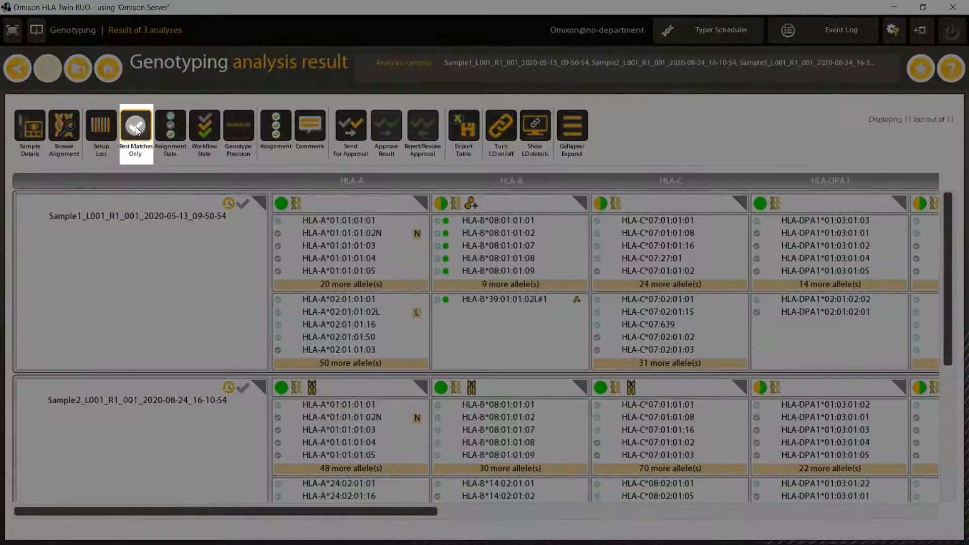
left_click(136, 128)
left_click(136, 129)
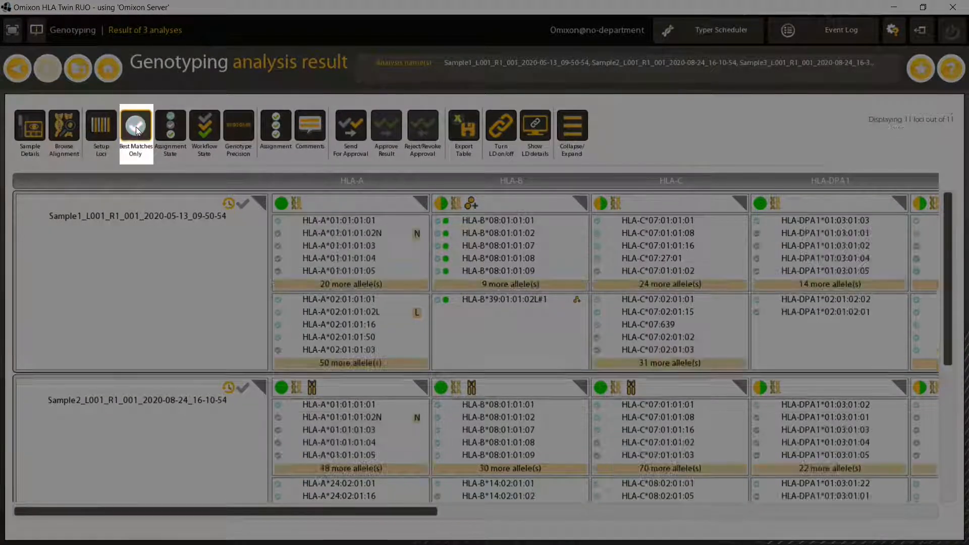
left_click(135, 127)
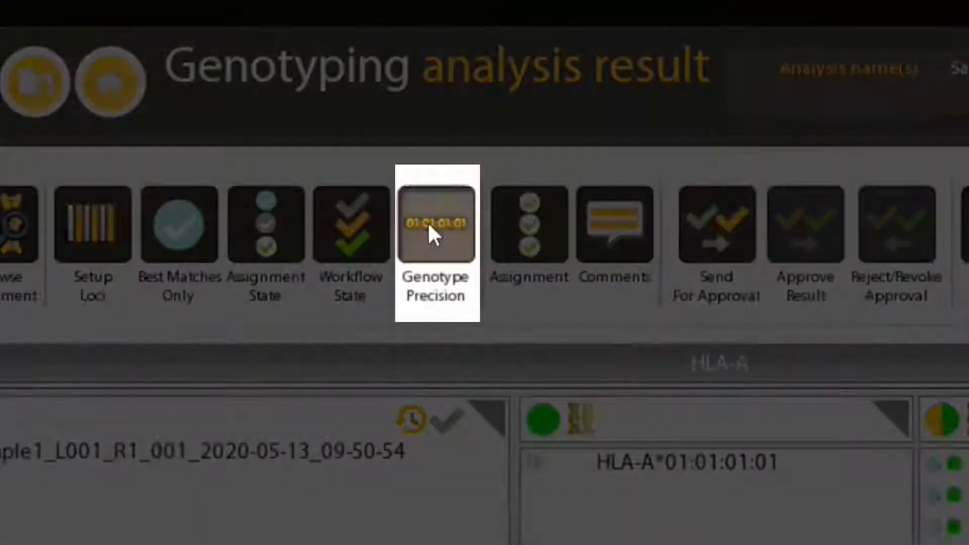
Switch the genotype precision to two fields (01:01) and back to four fields (01:01:01:01)
left_click(428, 222)
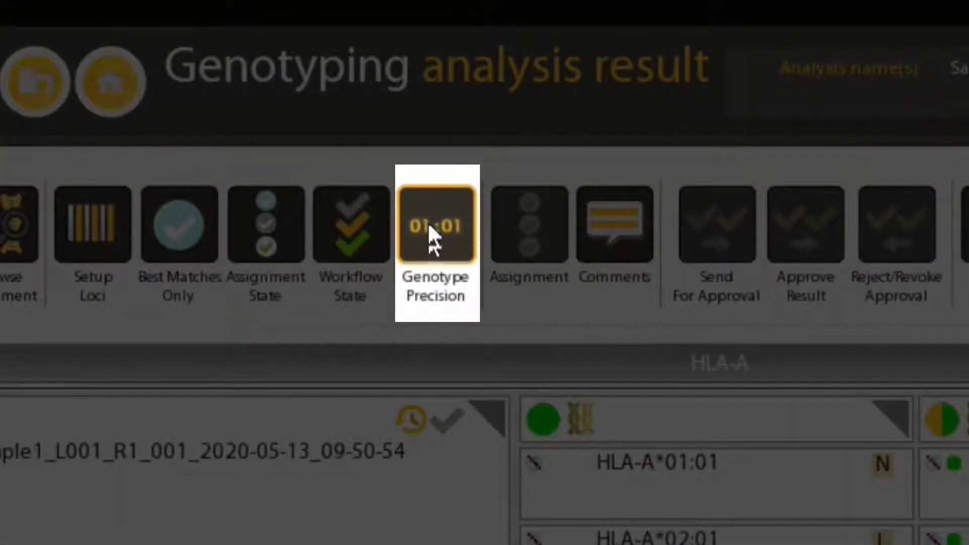
left_click(428, 222)
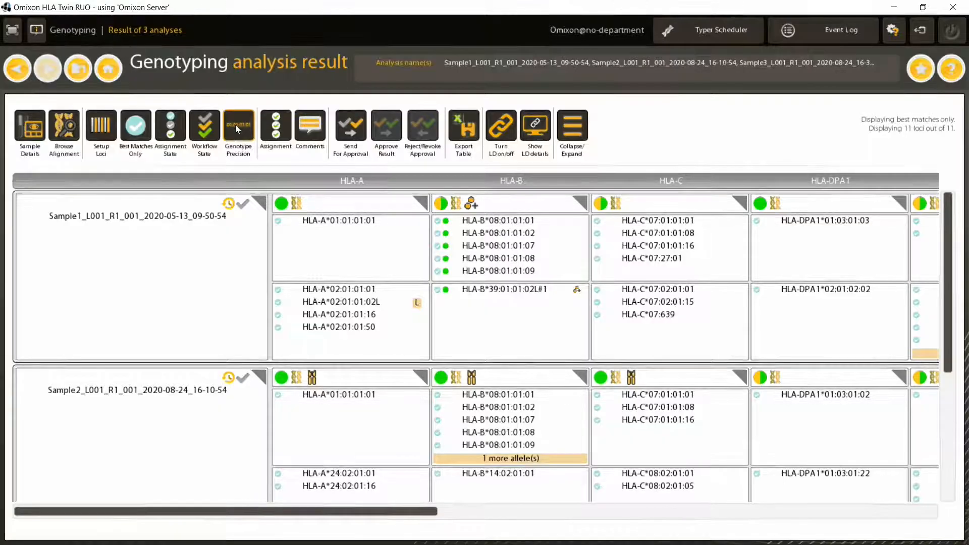
Toggle the genotype precision to two fields once more, return to four fields, and look over the results of all three samples
left_click(235, 125)
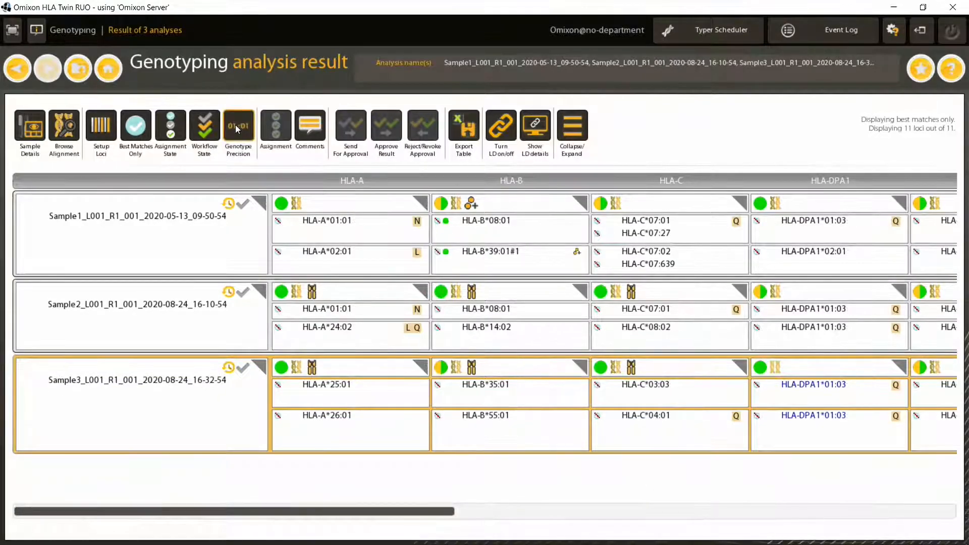
left_click(235, 126)
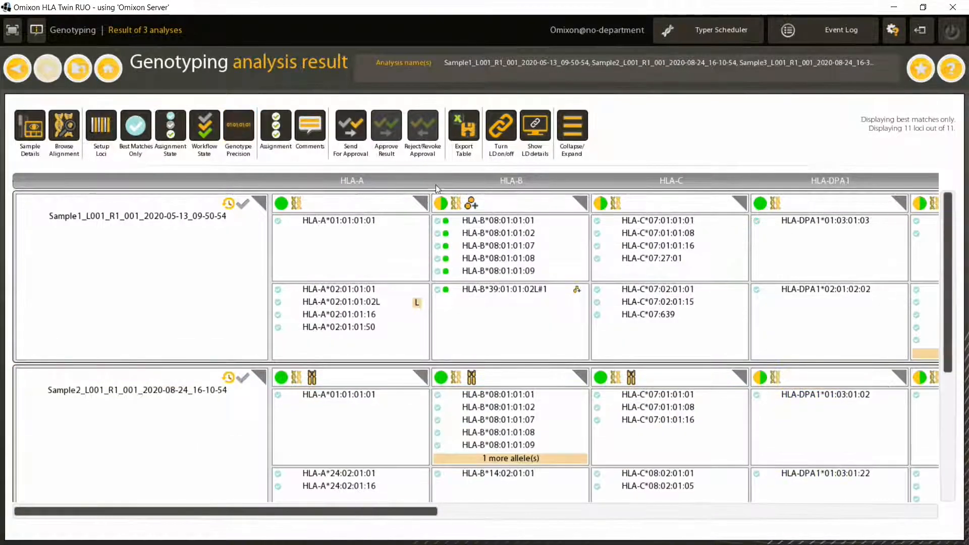
mouse_move(435, 202)
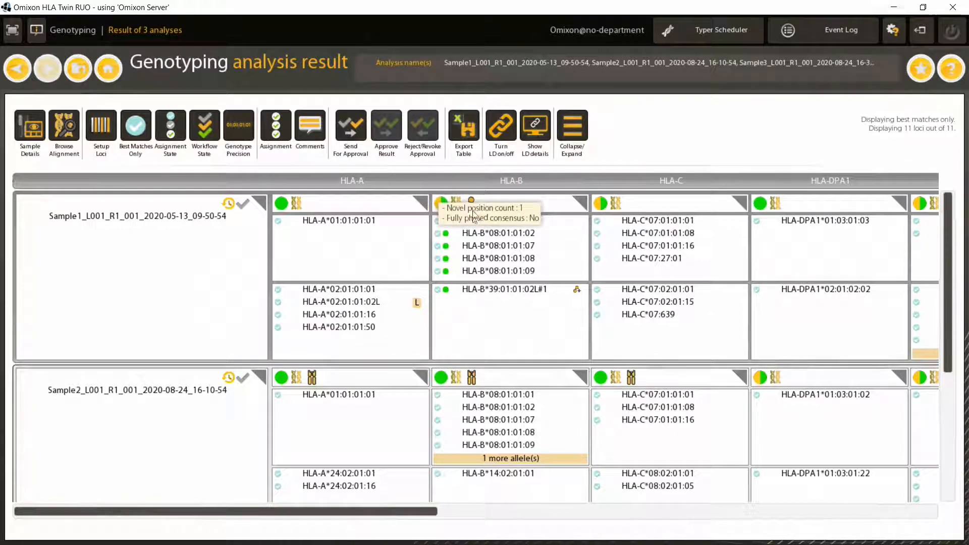
scroll(147, 395, "down", 5)
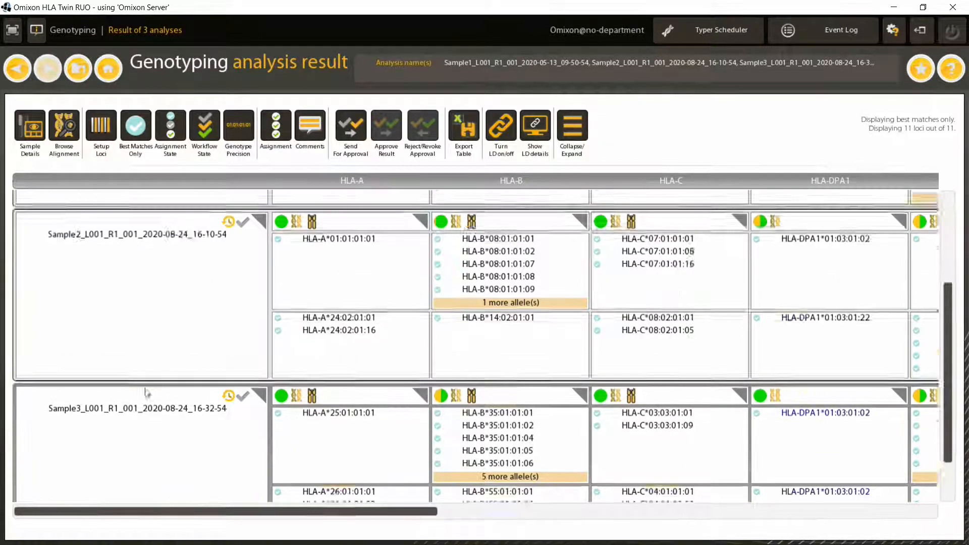
mouse_move(145, 393)
scroll(145, 393, "up", 5)
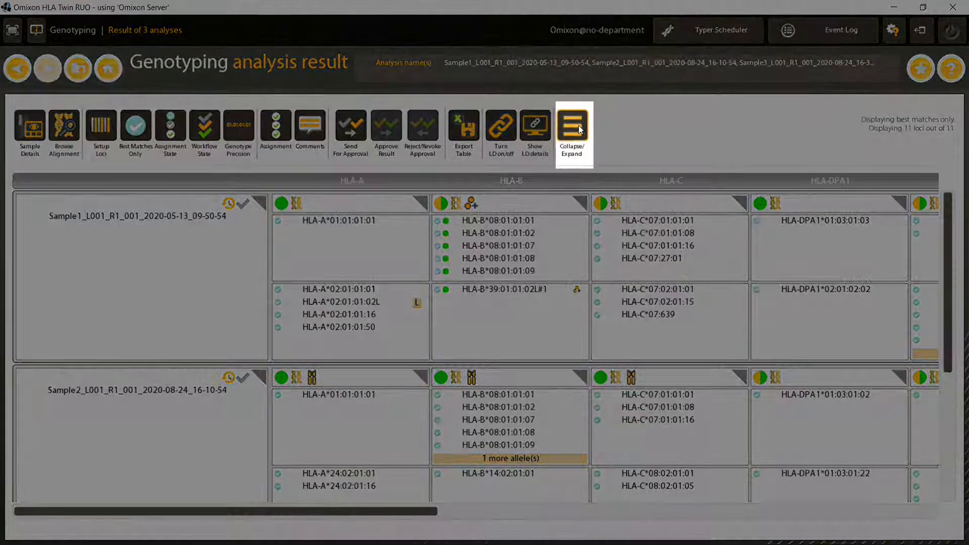
Collapse the results table to a compact row per sample and expand it again to the full allele lists
left_click(579, 125)
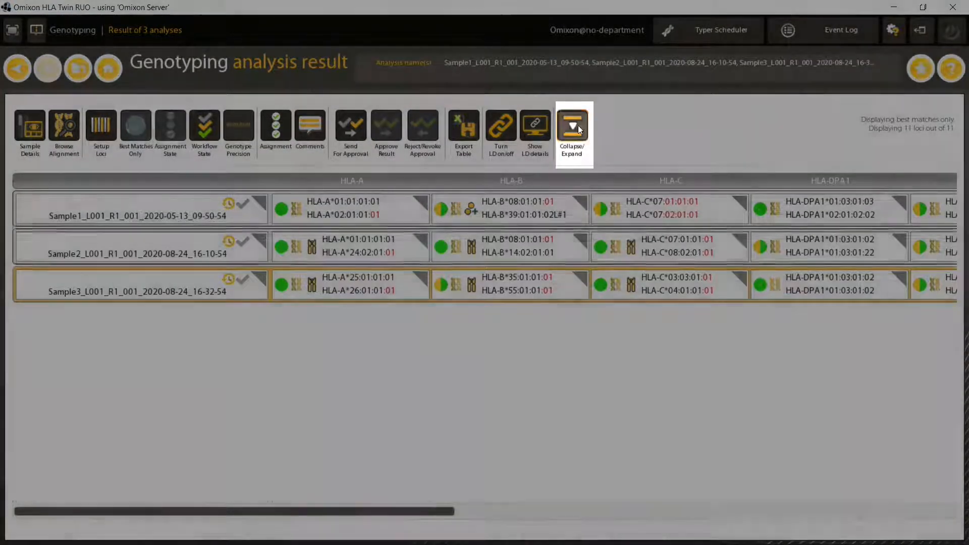
left_click(577, 125)
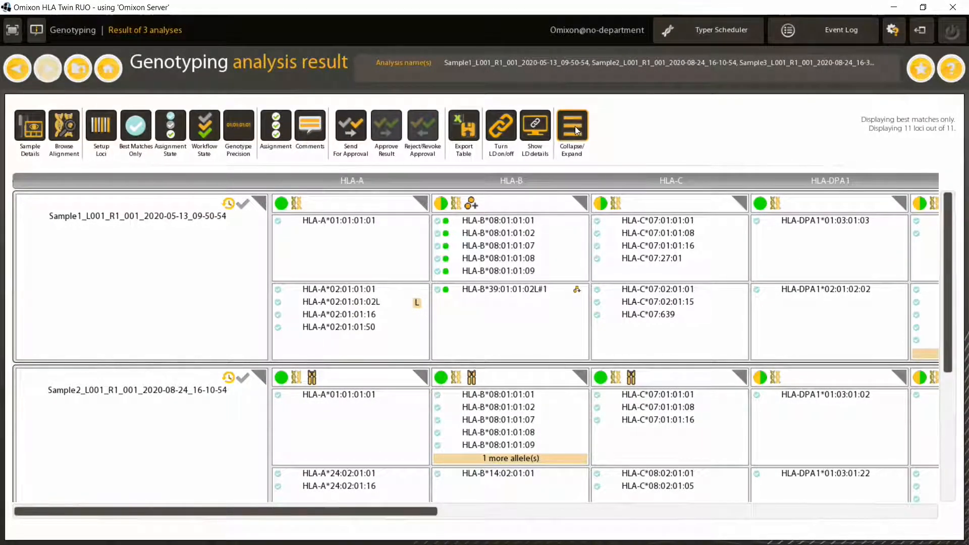
left_click(574, 127)
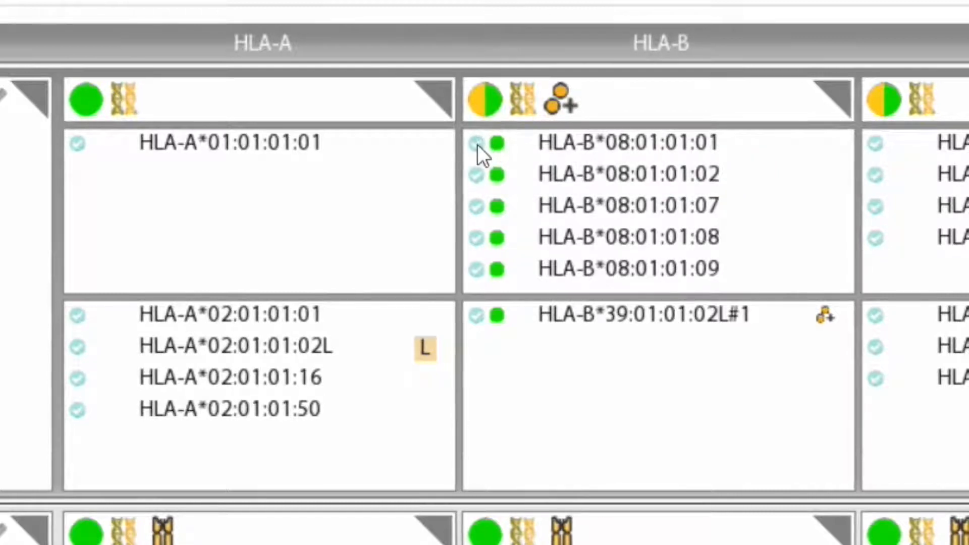
Bulk-assign only the best-match allele pairs, novel alleles included, with the QC threshold level set to Info
left_click(476, 144)
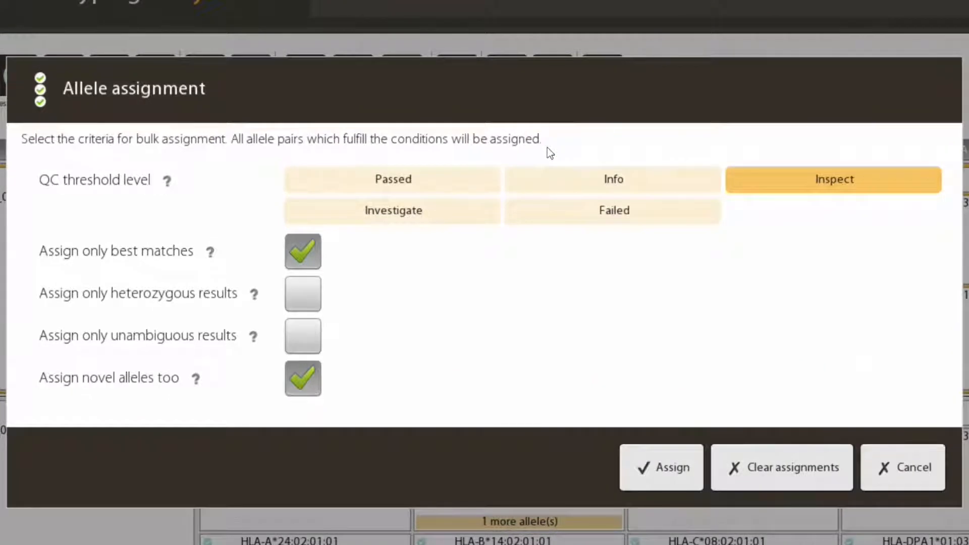
left_click(561, 183)
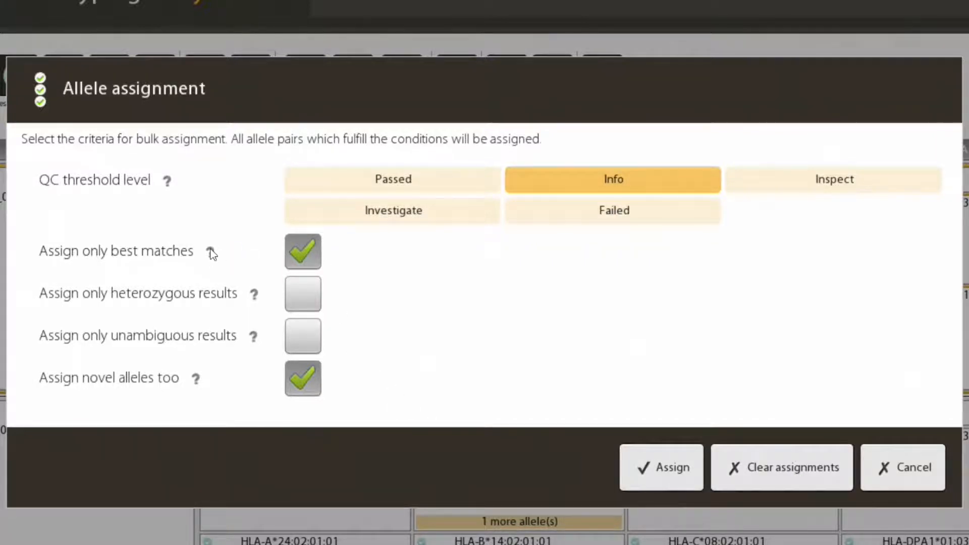
mouse_move(211, 252)
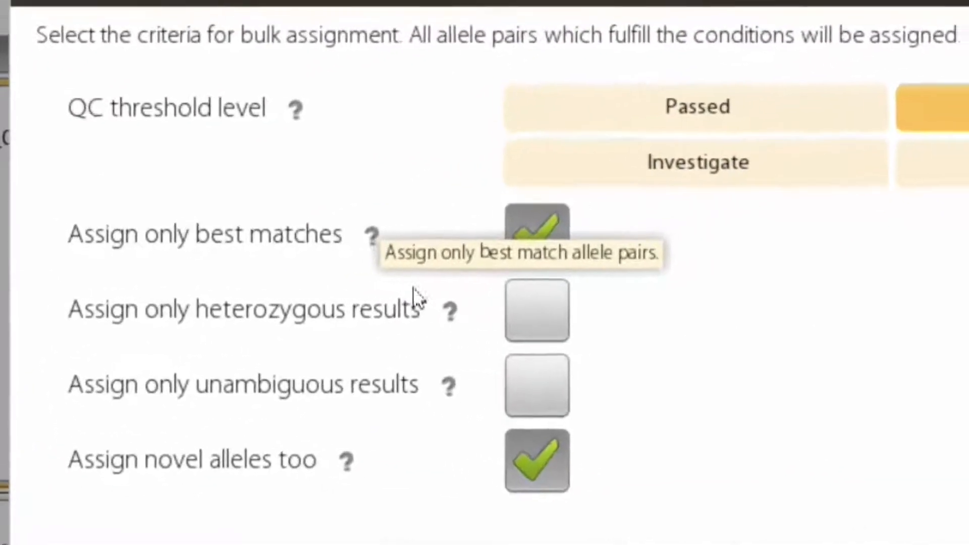
mouse_move(449, 312)
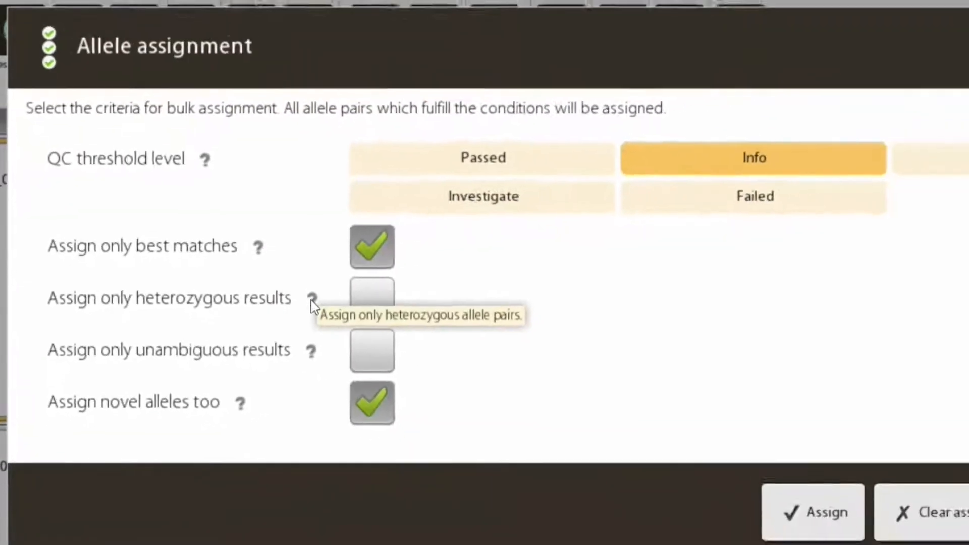
left_click(826, 512)
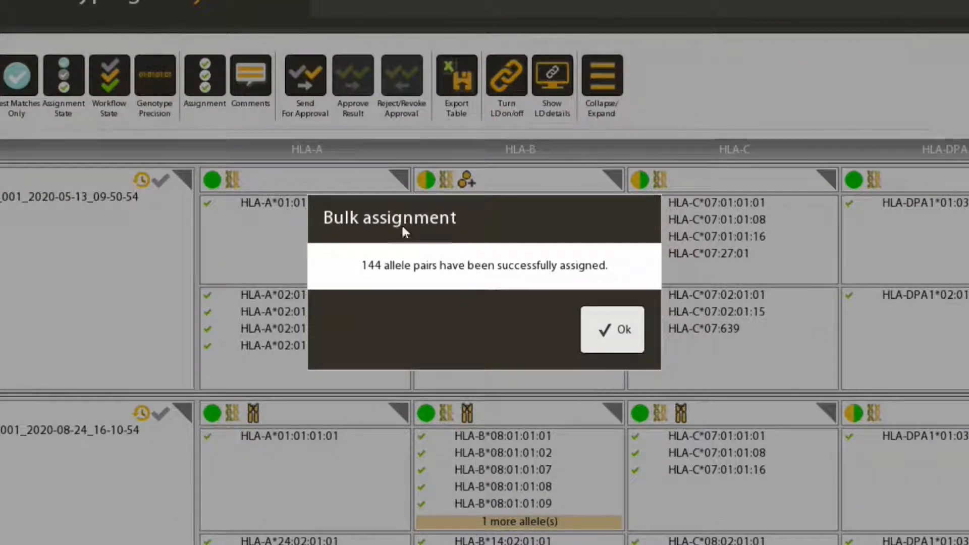
left_click(624, 331)
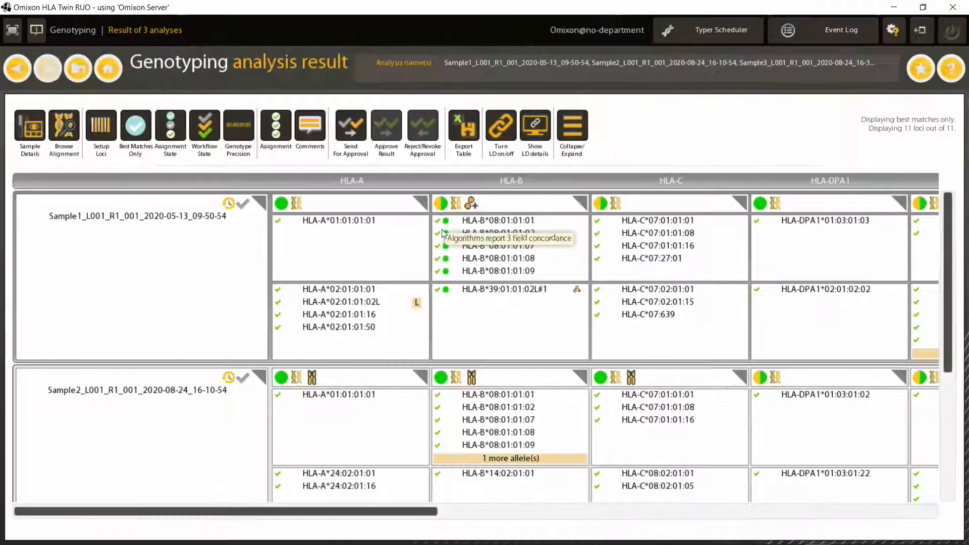
Check the allele assignment states of the loci from HLA-C to HLA-DQB1 in the results table
left_click_drag(410, 511, 624, 523)
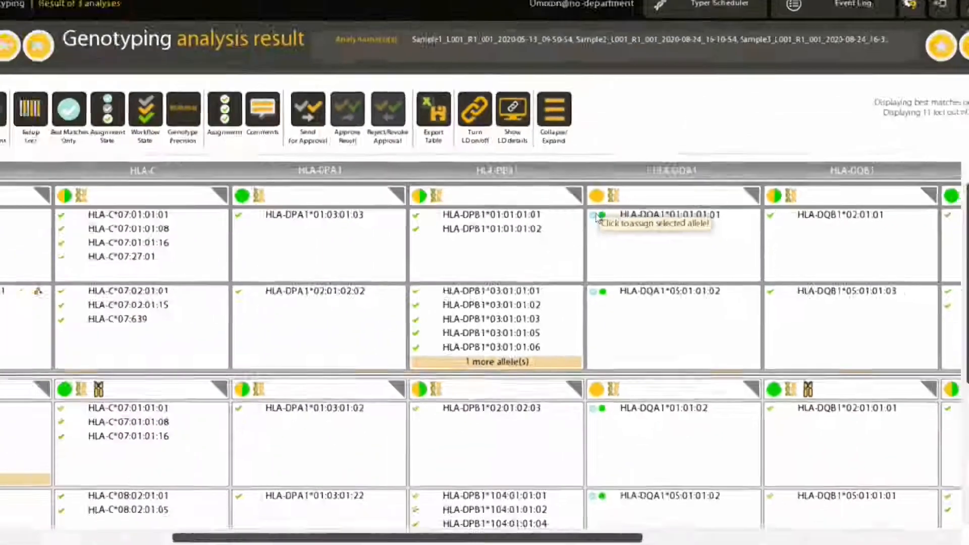
left_click_drag(560, 542, 0, 542)
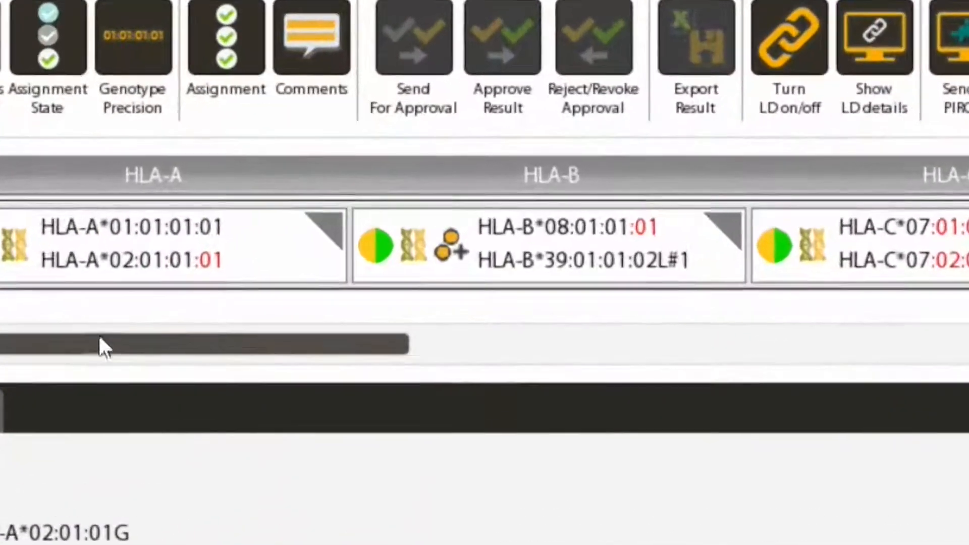
In Sample1's detailed result, look along the locus overview and go through the HLA-A genotype pairs #1 to #4
left_click_drag(333, 247, 415, 244)
left_click_drag(312, 337, 77, 346)
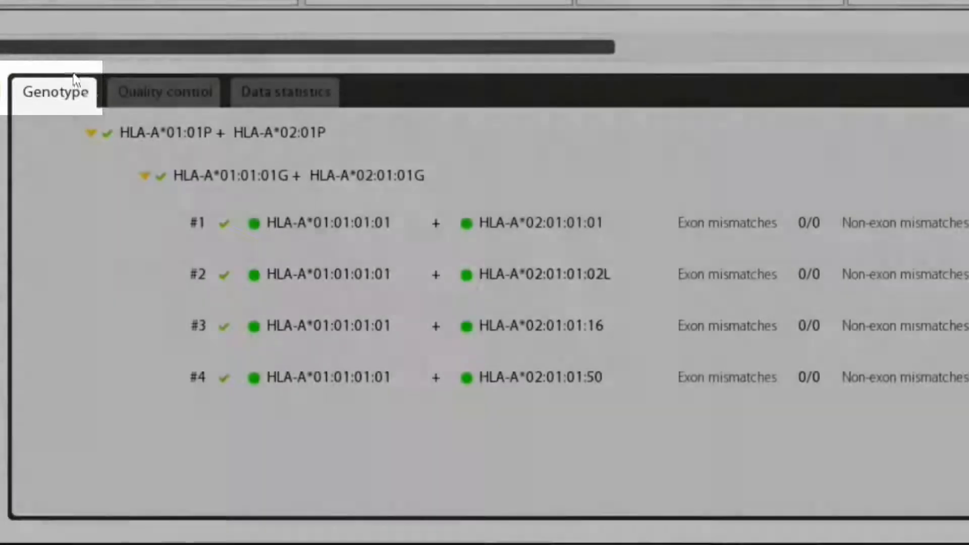
left_click(364, 228)
left_click(351, 274)
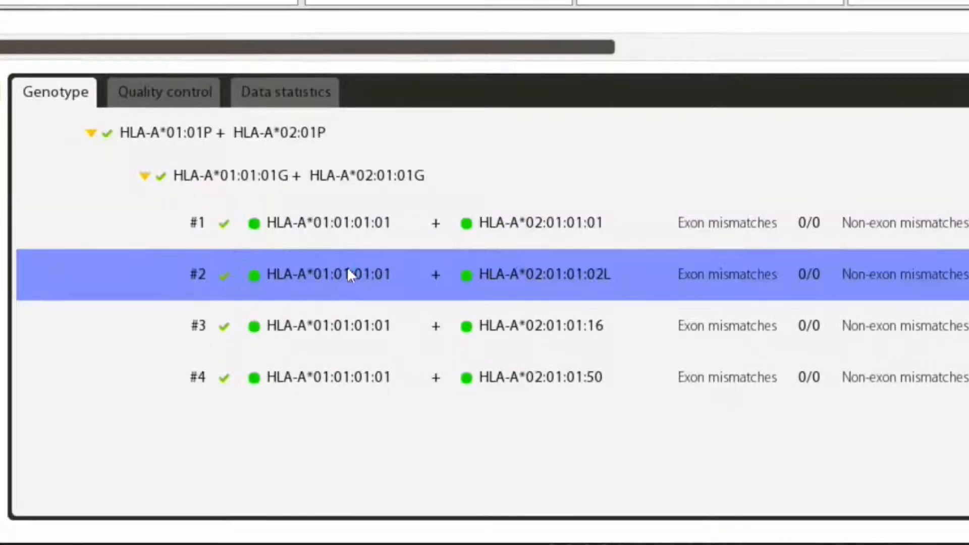
left_click(327, 329)
left_click(301, 383)
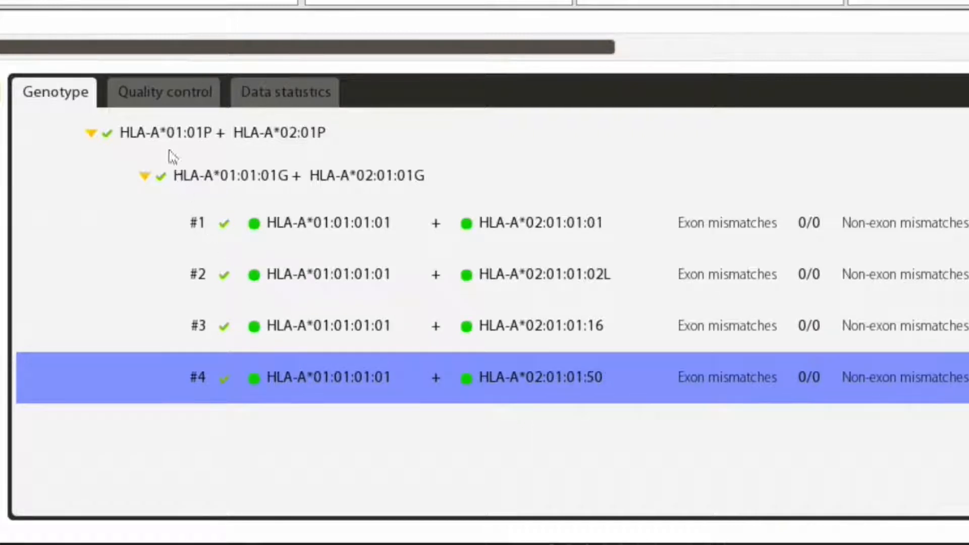
Show Sample1's quality control measures and read through the primary QCs, secondary QCs and troubleshooting warnings
left_click(164, 95)
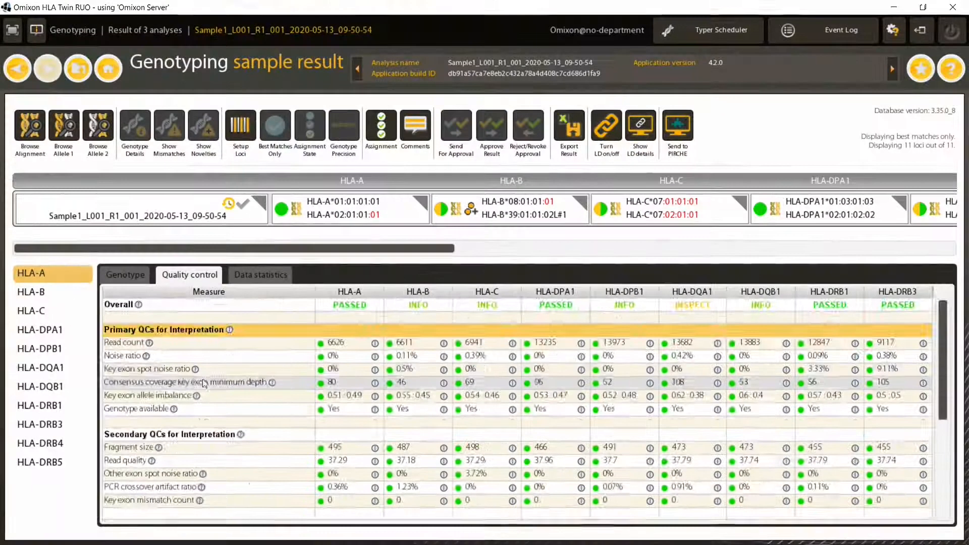
scroll(185, 276, "down", 5)
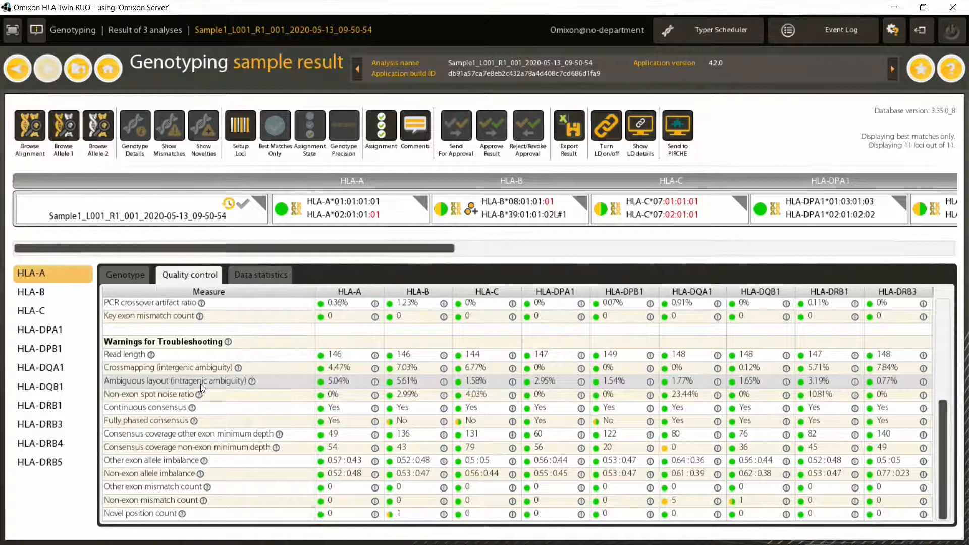
scroll(200, 383, "up", 5)
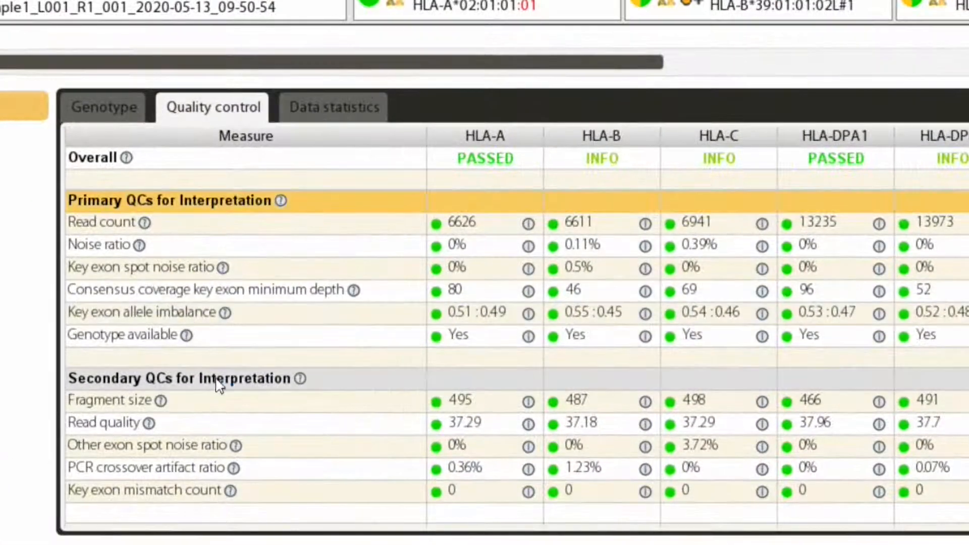
scroll(244, 409, "down", 5)
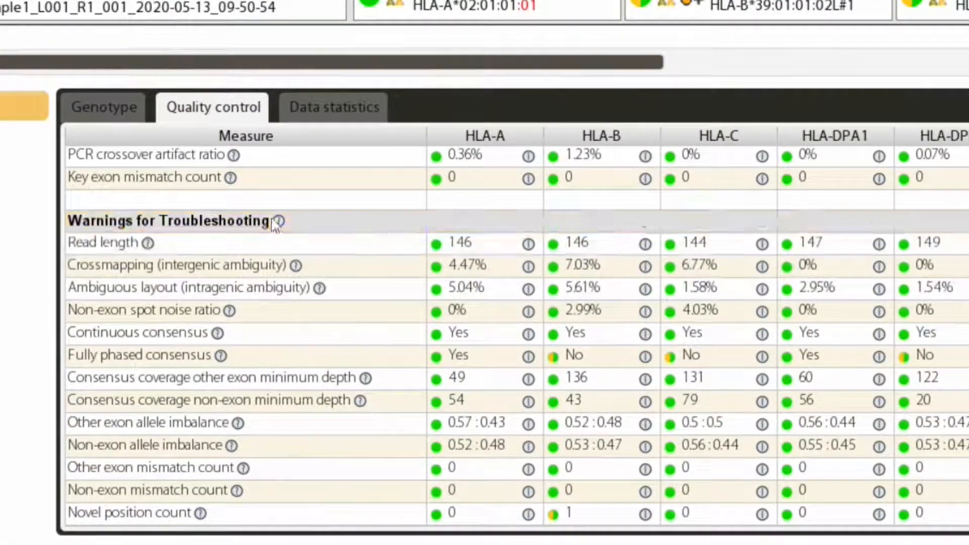
scroll(241, 341, "up", 5)
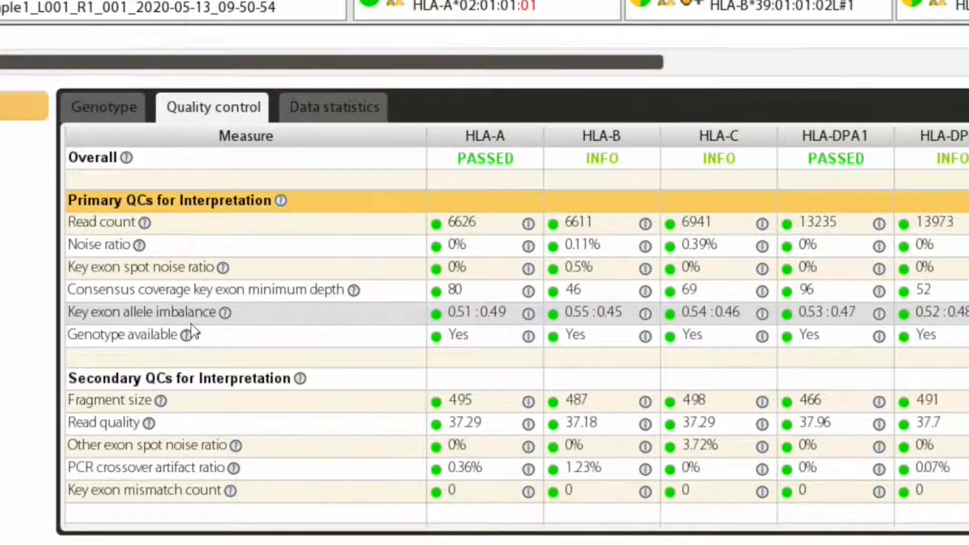
Examine the read count, noise ratio, key exon minimum depth and key exon allele imbalance measures across the loci
left_click(126, 230)
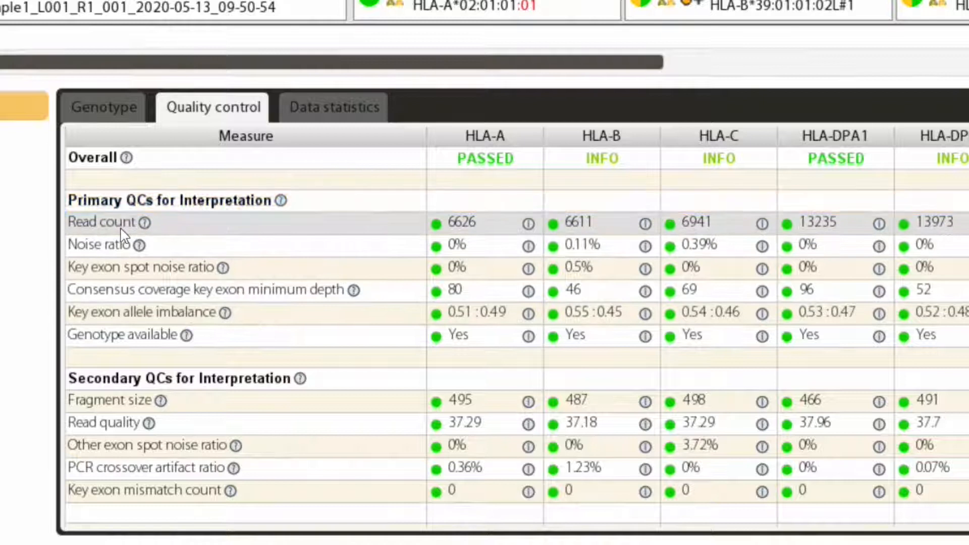
left_click(162, 254)
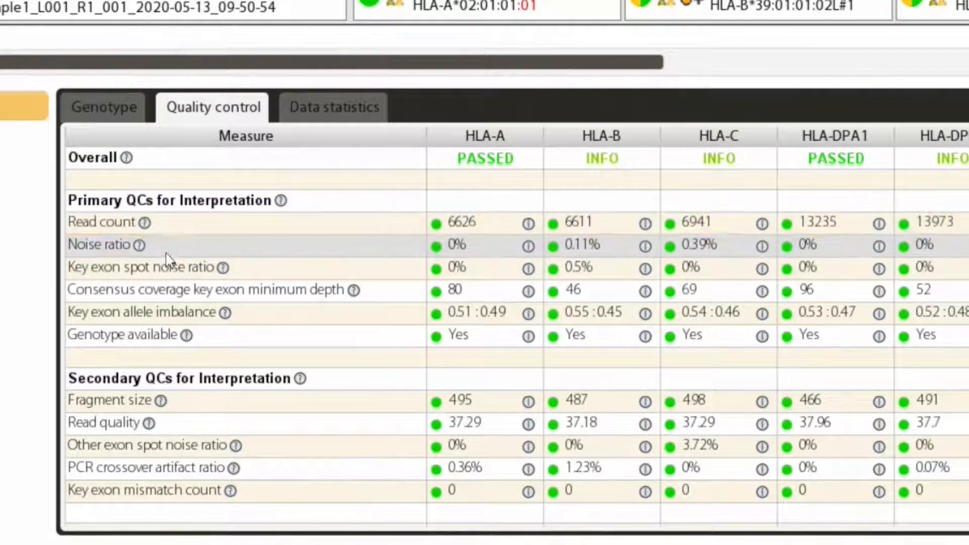
left_click(207, 291)
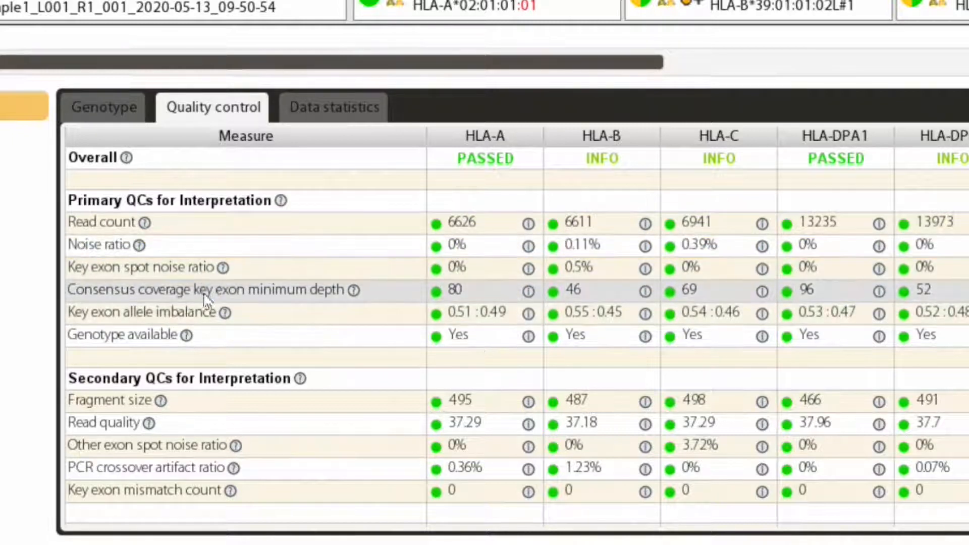
left_click(212, 316)
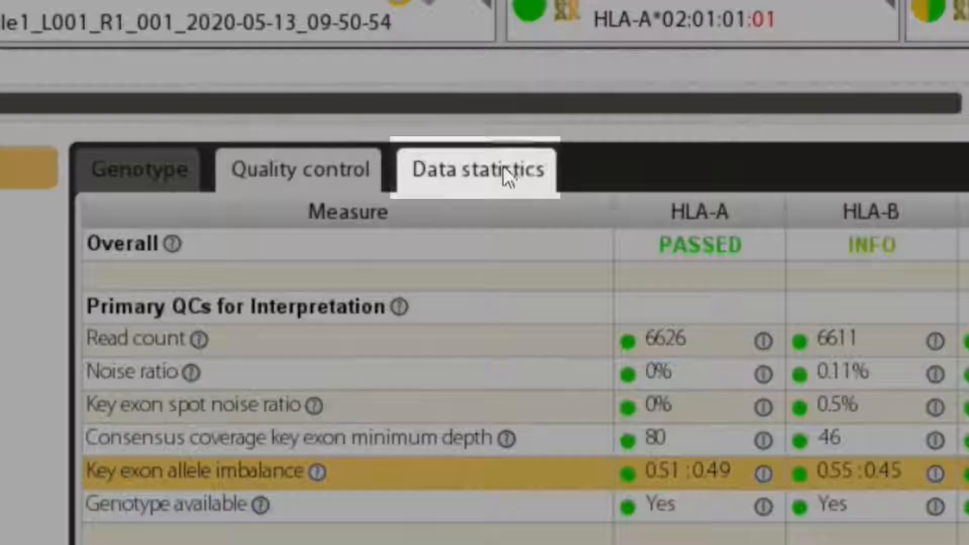
Review Sample1's data statistics, from the read usage overview through mappability, crossmapping, allele imbalance and fragment size to read quality
left_click(502, 165)
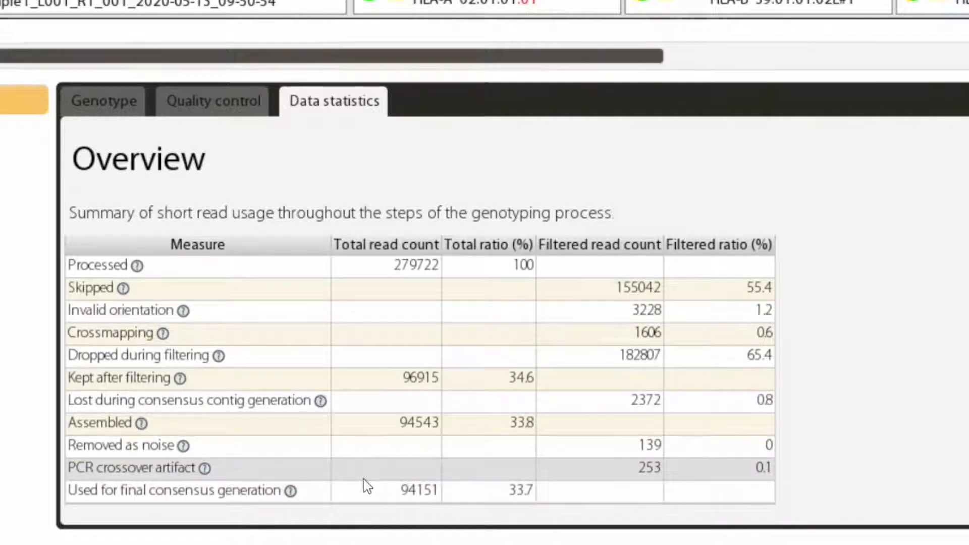
scroll(366, 485, "down", 8)
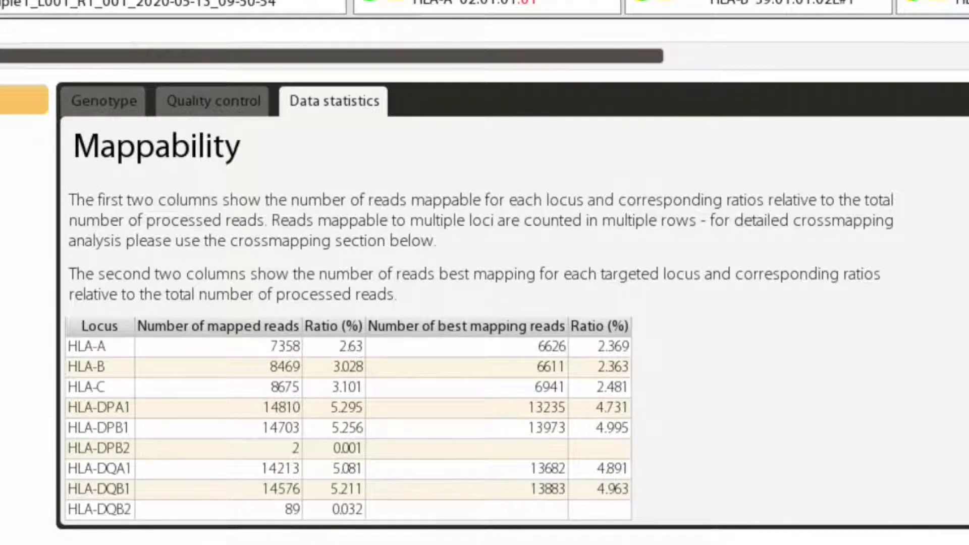
scroll(495, 323, "down", 15)
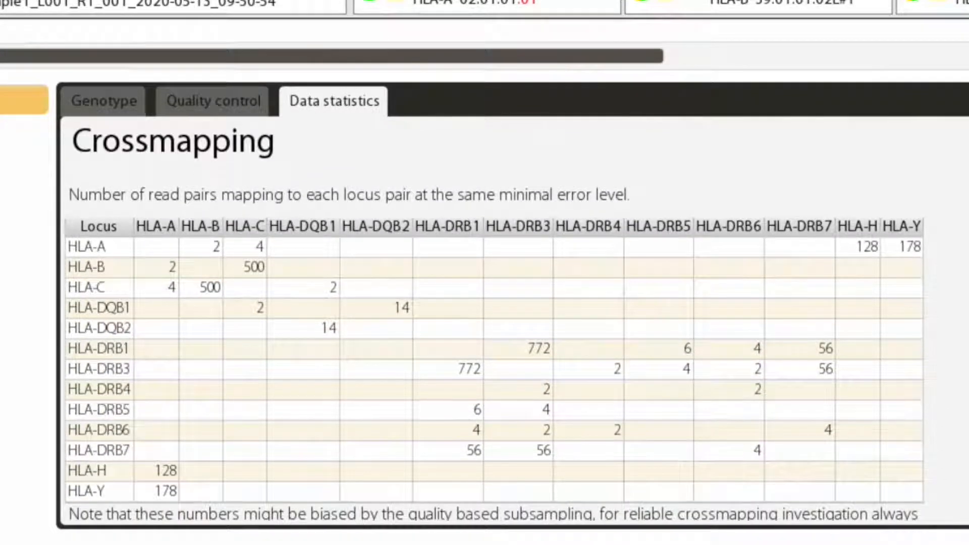
scroll(505, 302, "down", 10)
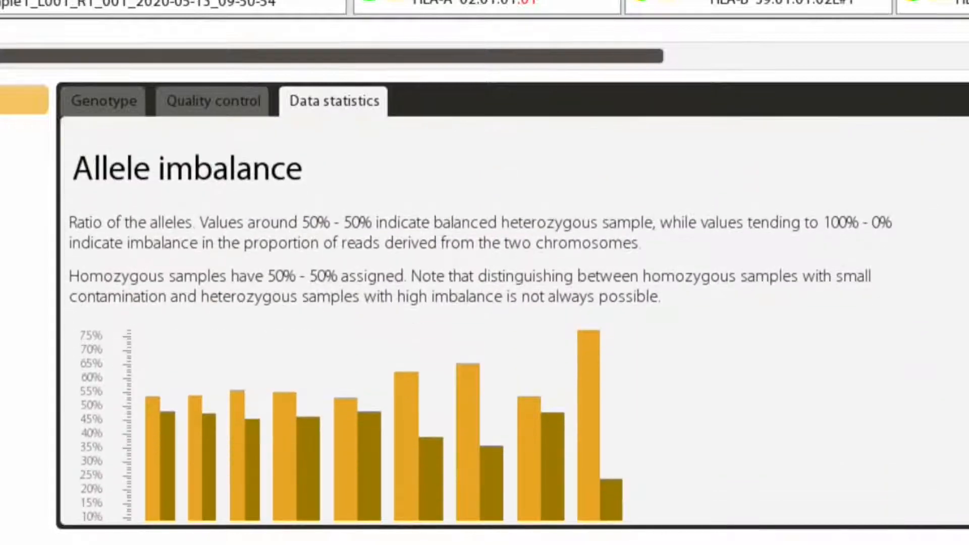
scroll(505, 323, "down", 10)
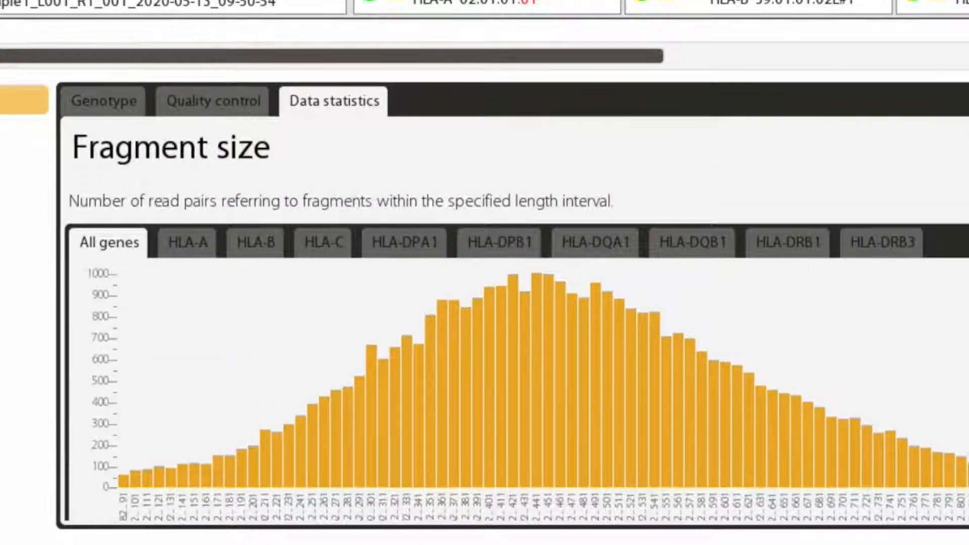
scroll(504, 322, "down", 10)
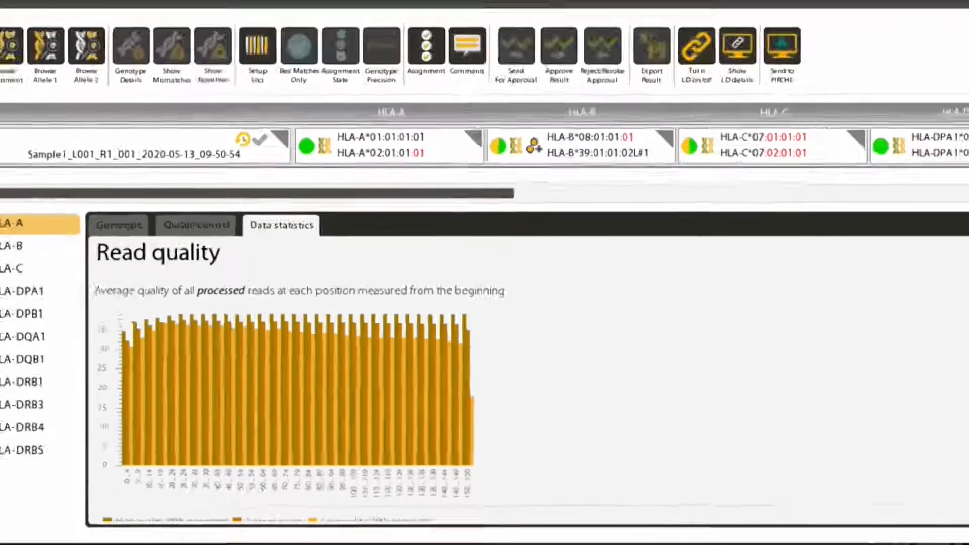
scroll(906, 484, "down", 3)
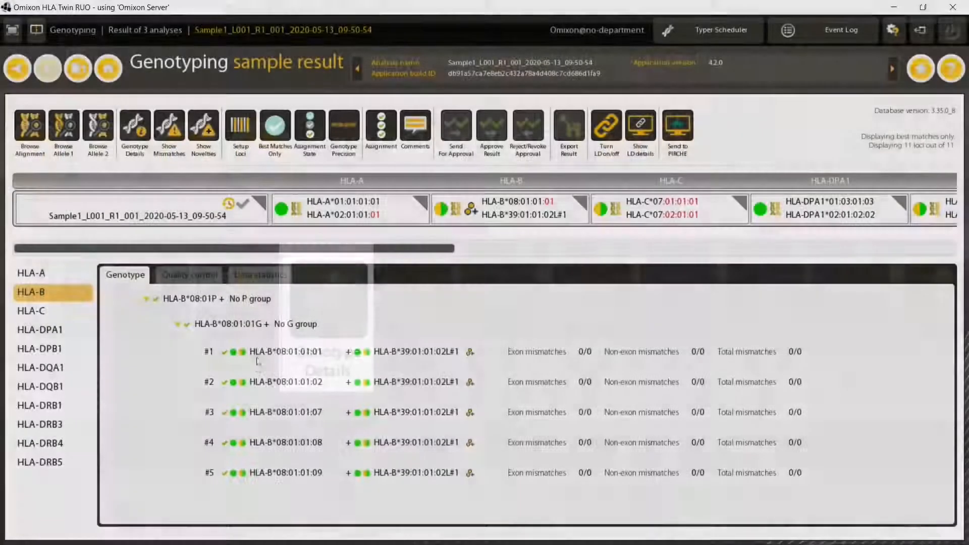
View the genotype details of HLA-B pair #1, going through its mismatch statistics, alignment statistics and allele frequency
left_click(268, 353)
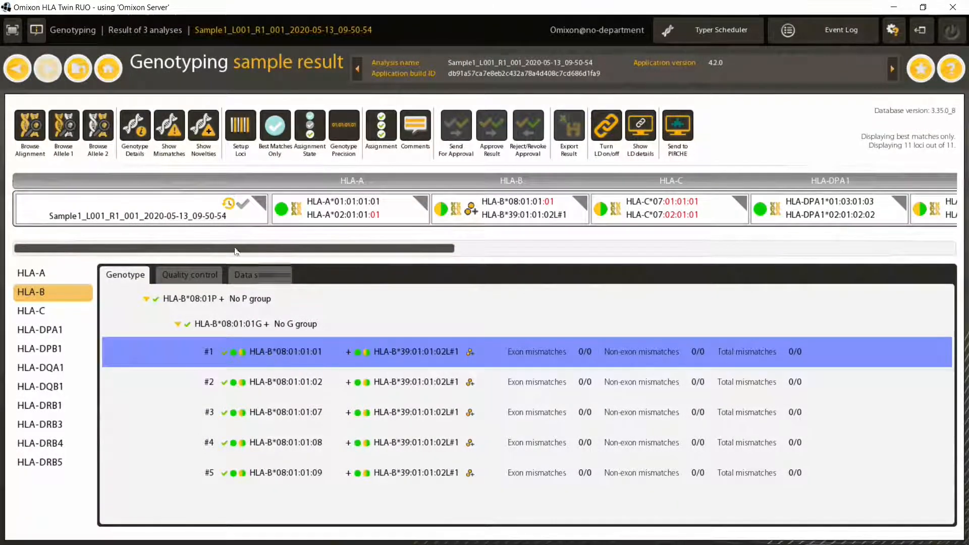
left_click(144, 130)
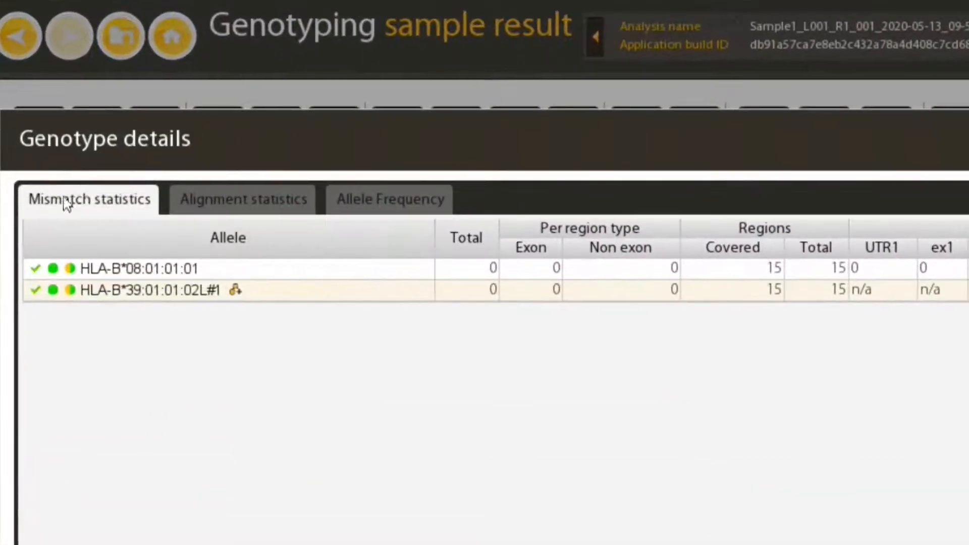
left_click(265, 193)
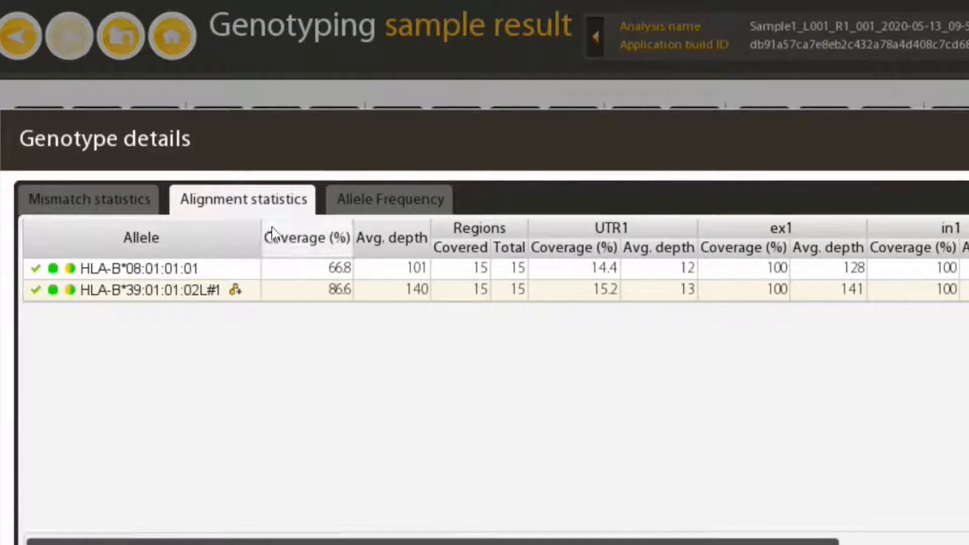
left_click(401, 203)
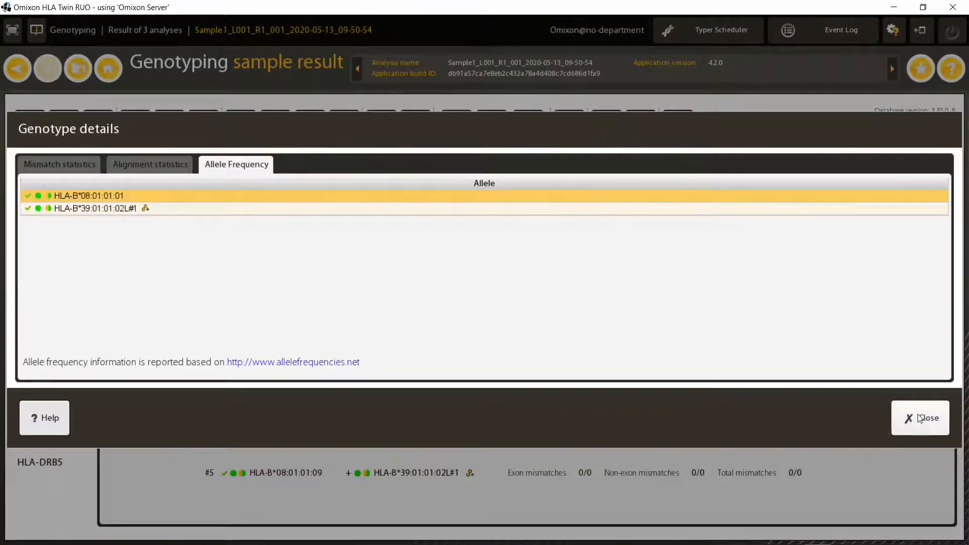
left_click(919, 416)
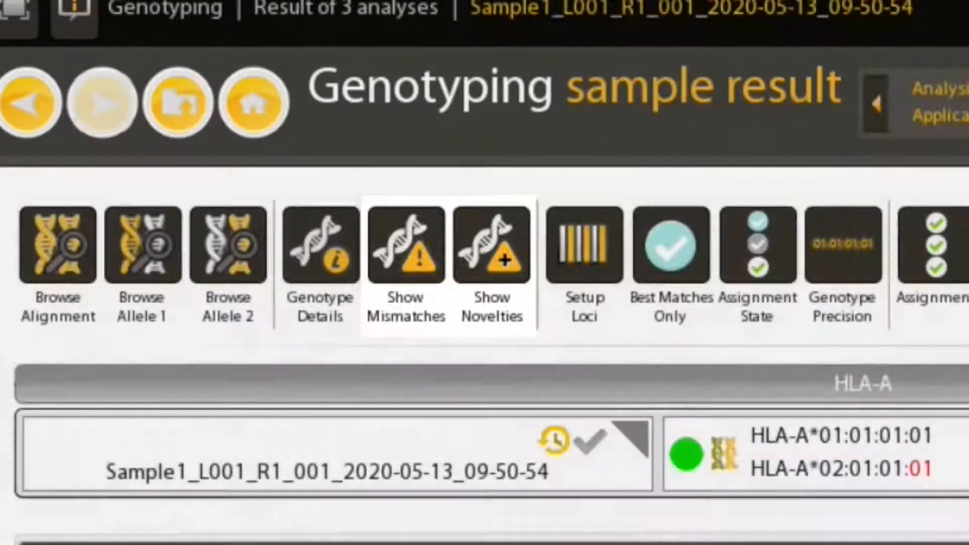
List the novelties of HLA-B pair #1, inspect the exon 2 insertion of HLA-B*39:01:01:02L#1 in the gene browser, and leave the browser
left_click(502, 250)
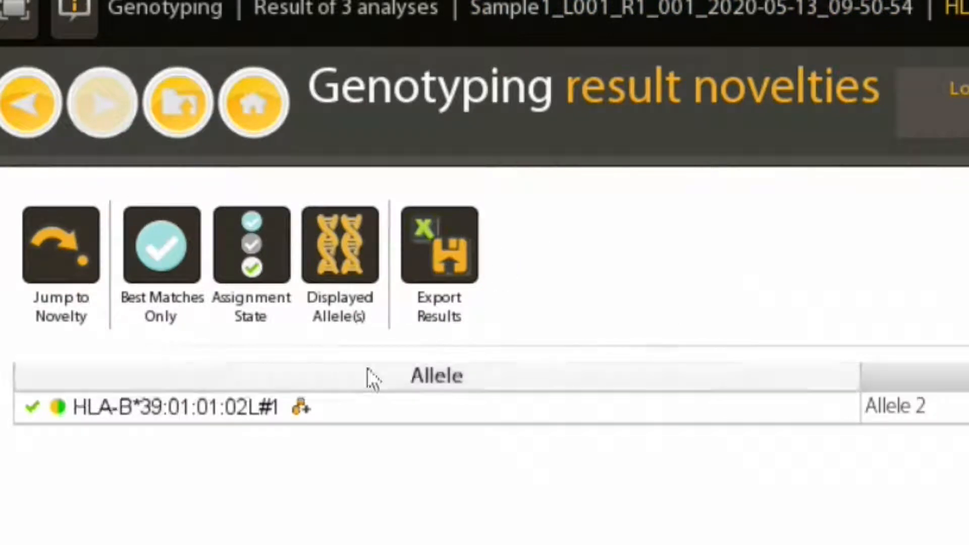
left_click(320, 410)
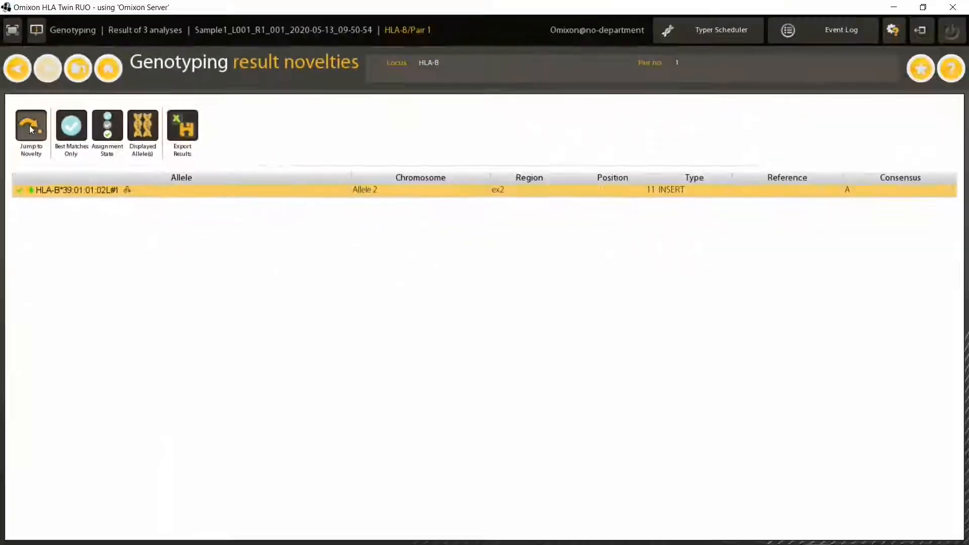
left_click(62, 243)
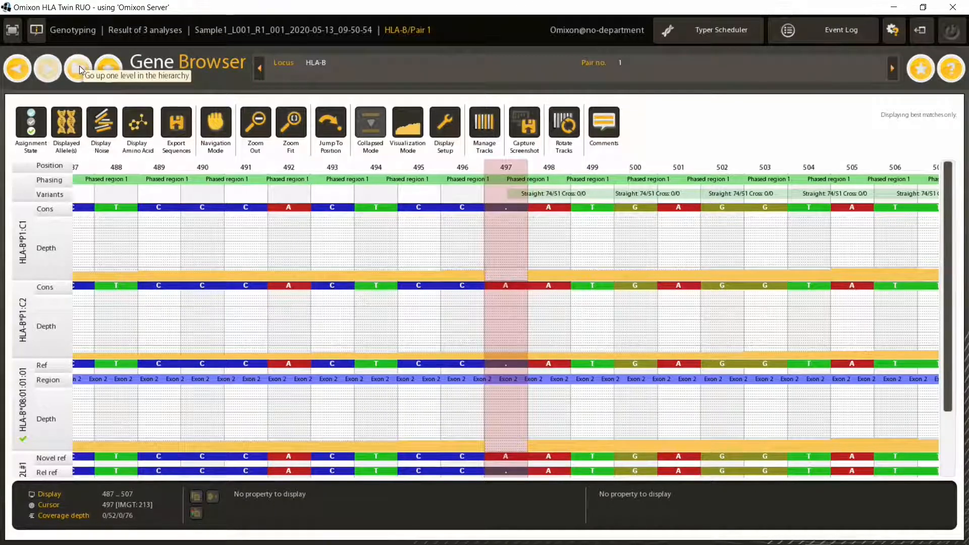
left_click(80, 66)
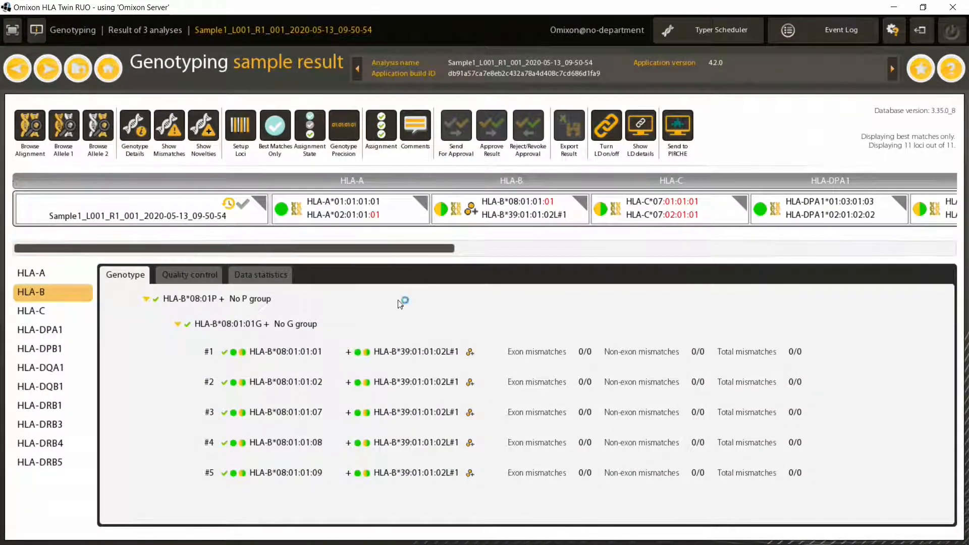
Browse the alignment of HLA-B pair #1 and look over its consensus, reference, region and coverage depth tracks
left_click(286, 355)
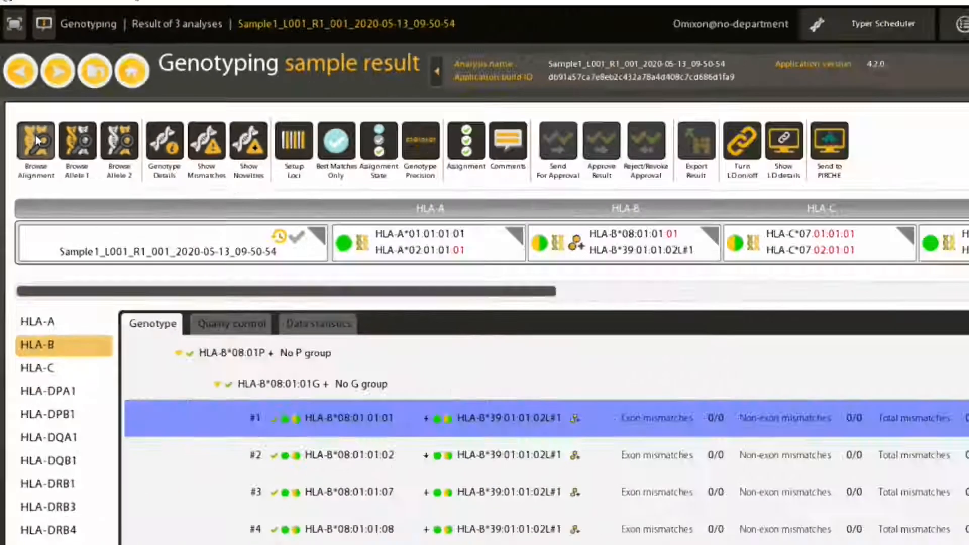
left_click(70, 225)
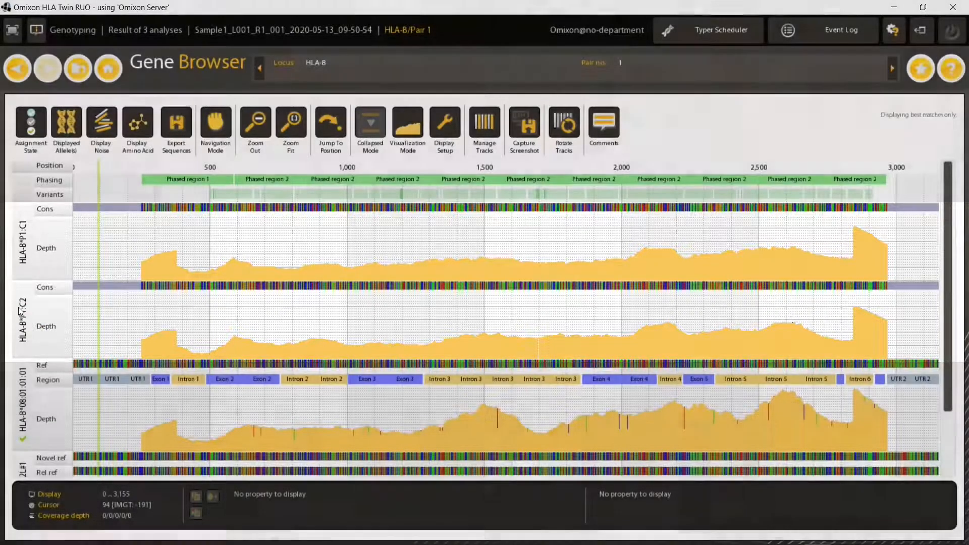
scroll(35, 317, "down", 2)
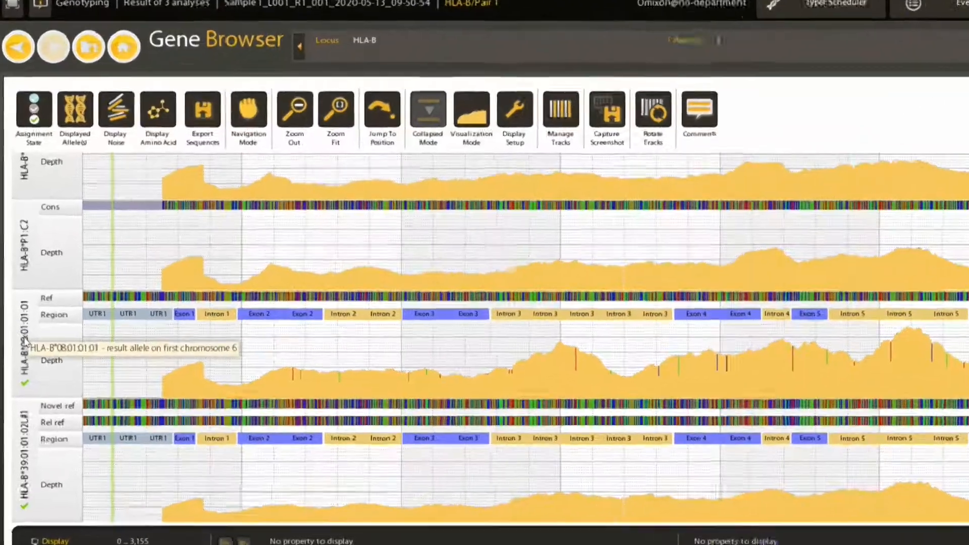
scroll(24, 321, "up", 3)
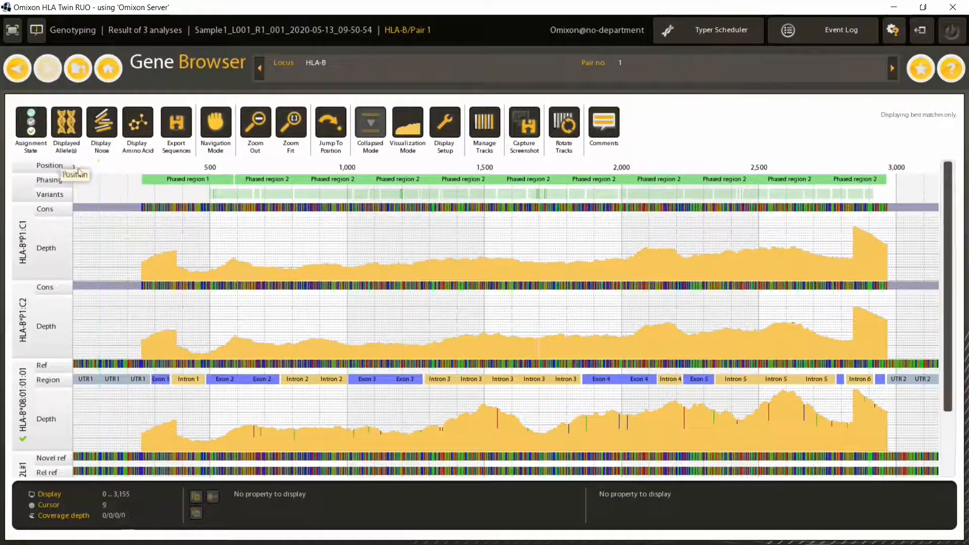
scroll(291, 154, "up", 4)
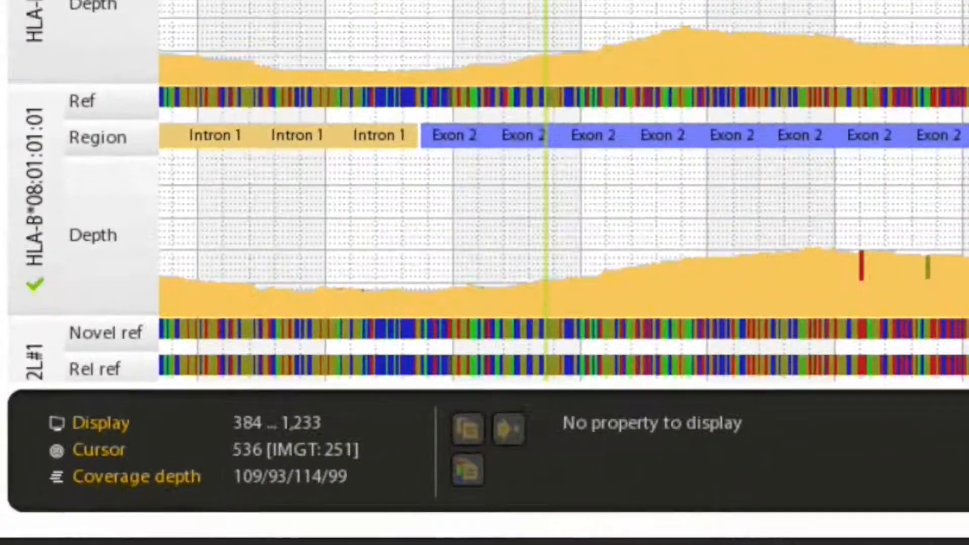
left_click(545, 5)
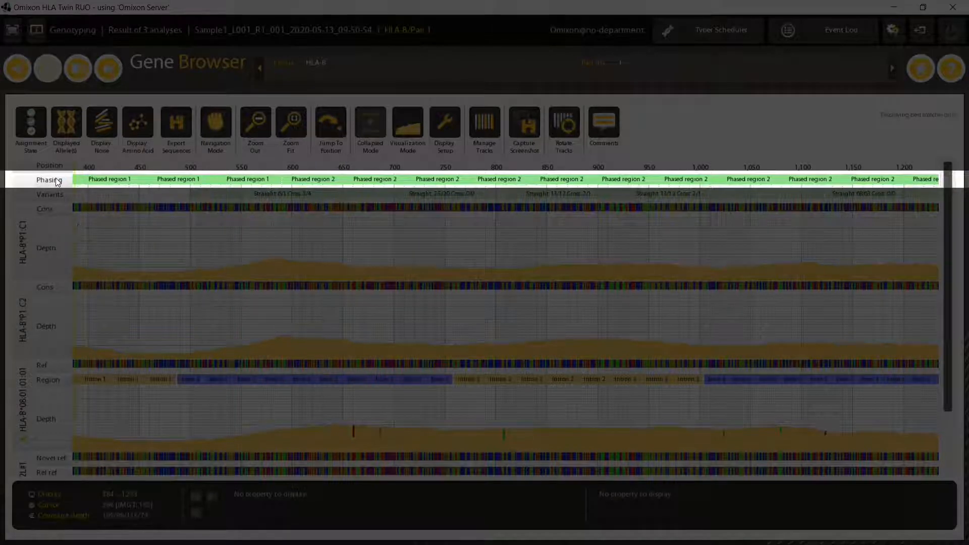
Inspect Phased region 1 and Phased region 2 in the phasing track, including their positions and lengths
left_click(252, 179)
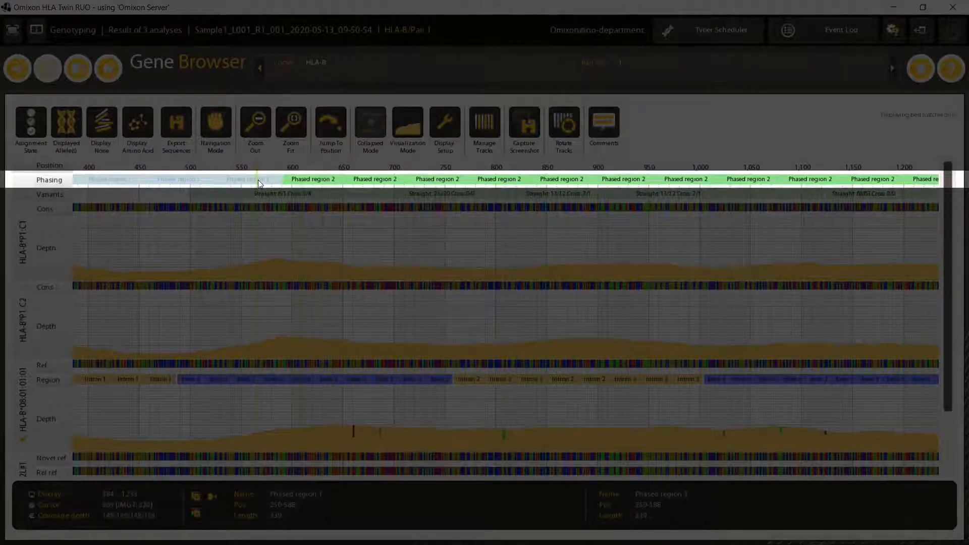
scroll(309, 180, "up", 1)
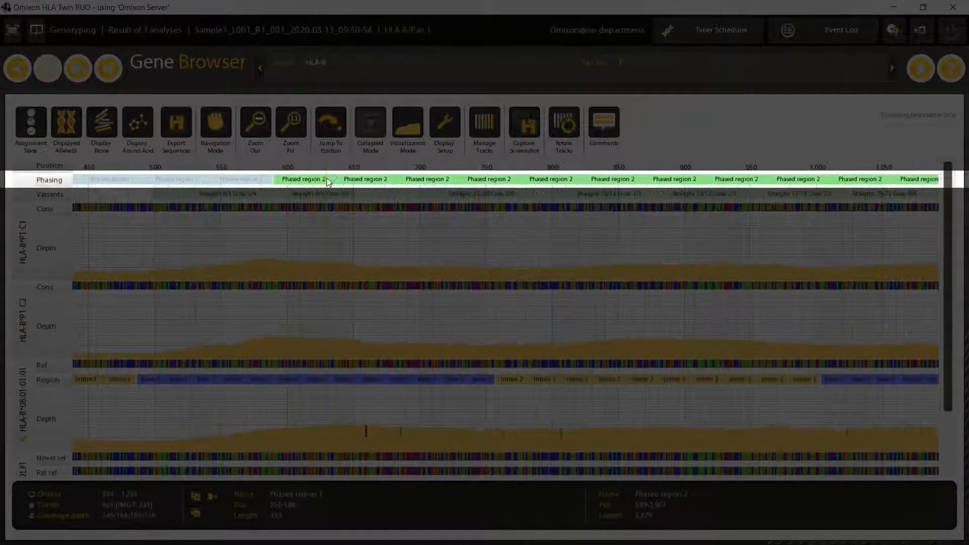
left_click(230, 181)
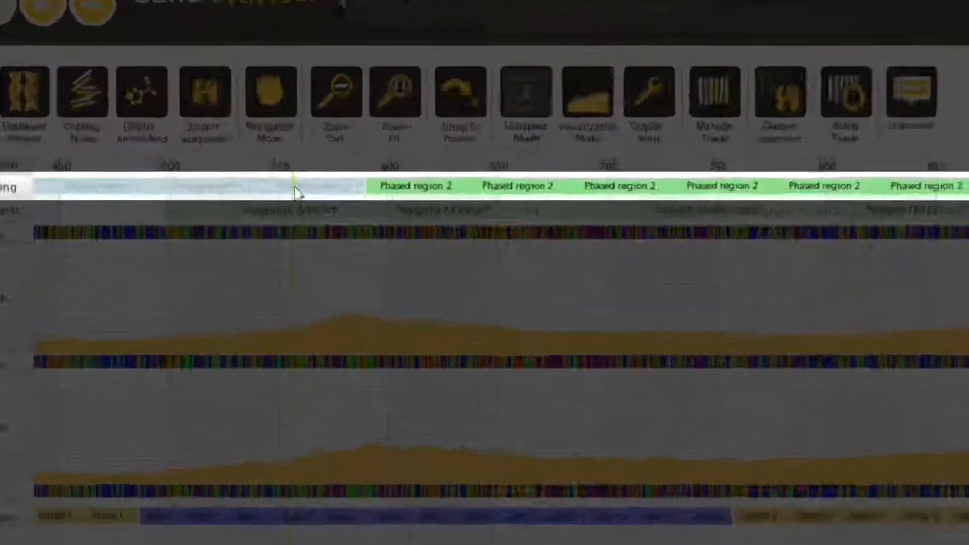
left_click(310, 178)
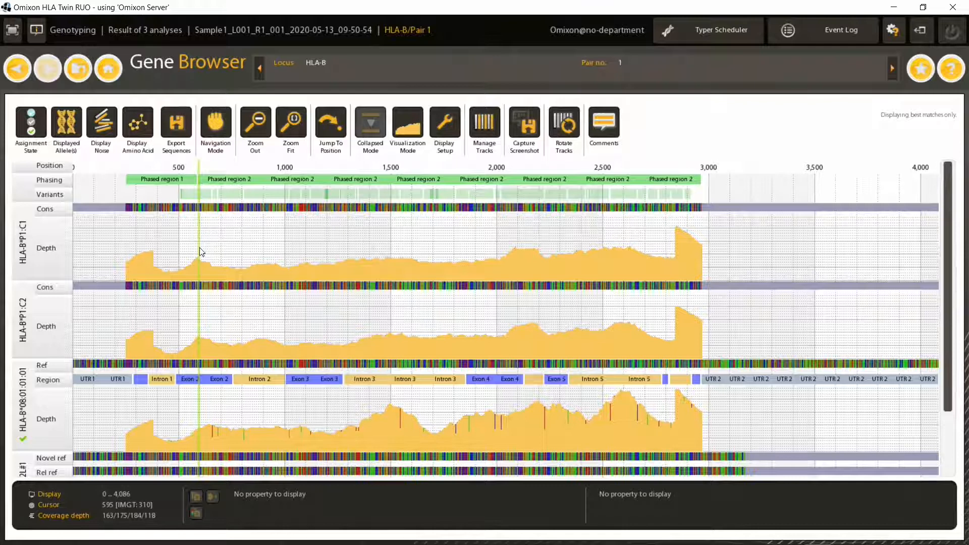
Examine the straight and cross read counts in the variants track around the boundary between the two phased regions
scroll(255, 240, "up", 3)
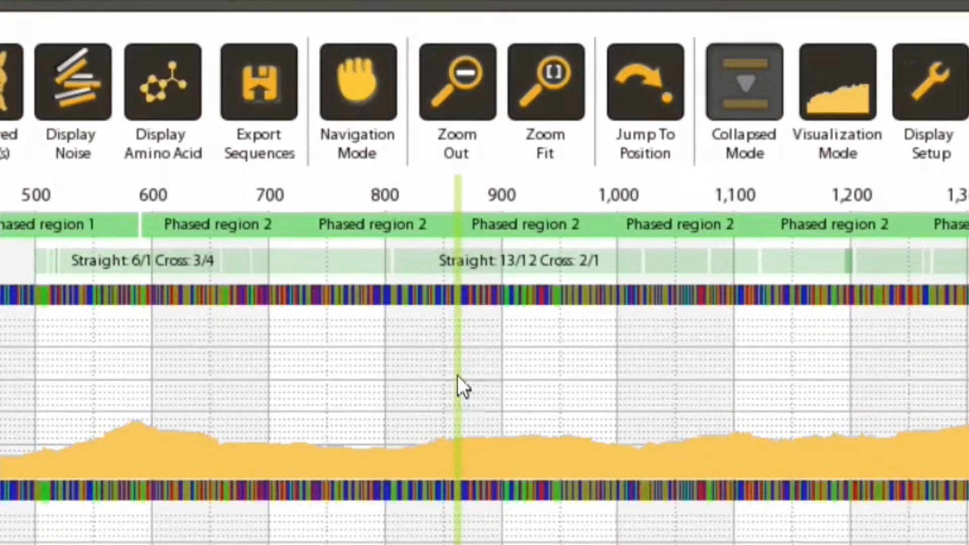
scroll(410, 347, "up", 1)
scroll(425, 362, "up", 2)
left_click_drag(367, 350, 966, 361)
scroll(966, 361, "up", 1)
left_click_drag(845, 358, 966, 360)
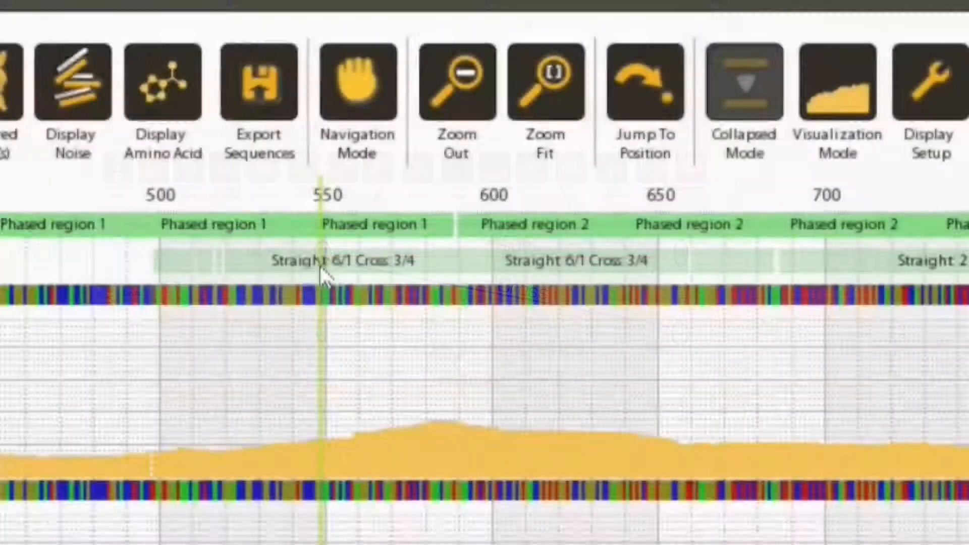
left_click(262, 128)
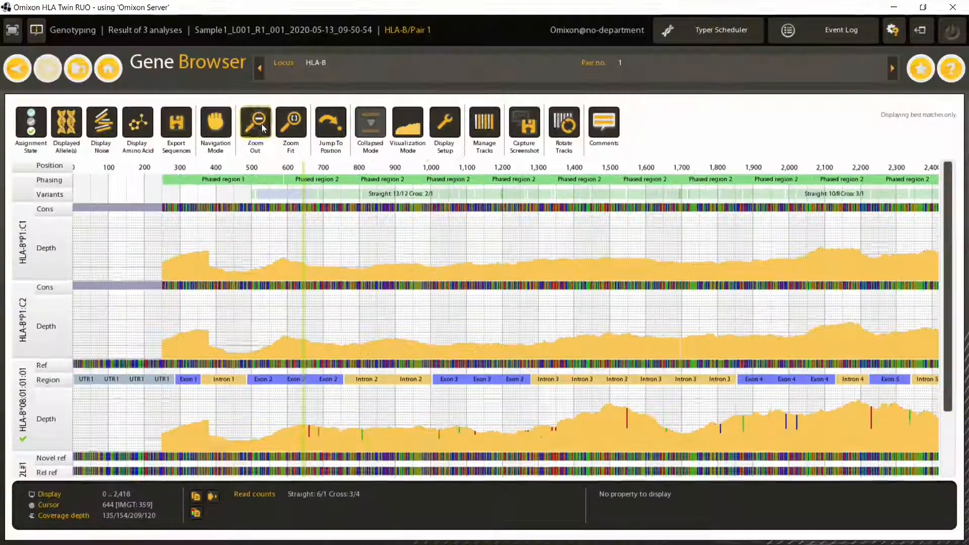
left_click(262, 129)
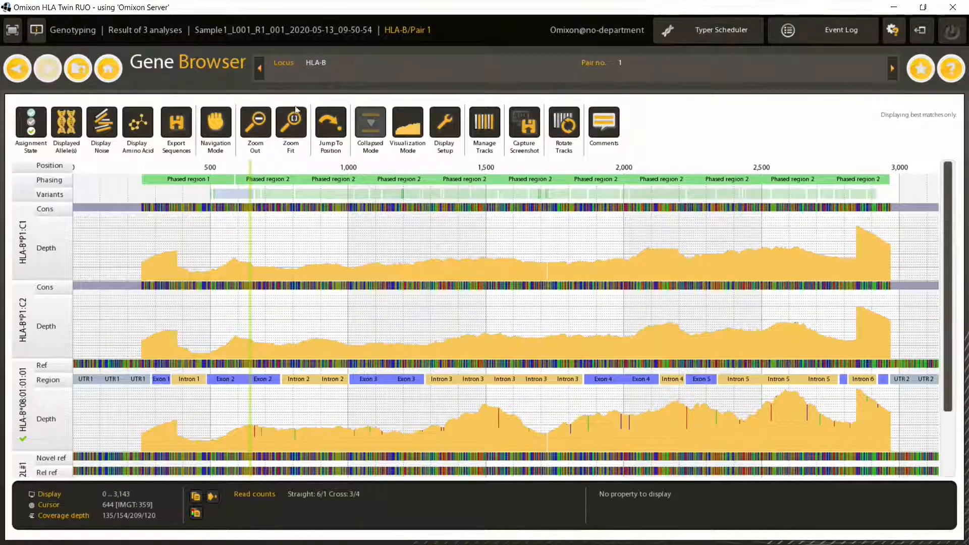
Open the sequence export options and choose the novel sequence export type
mouse_move(53, 212)
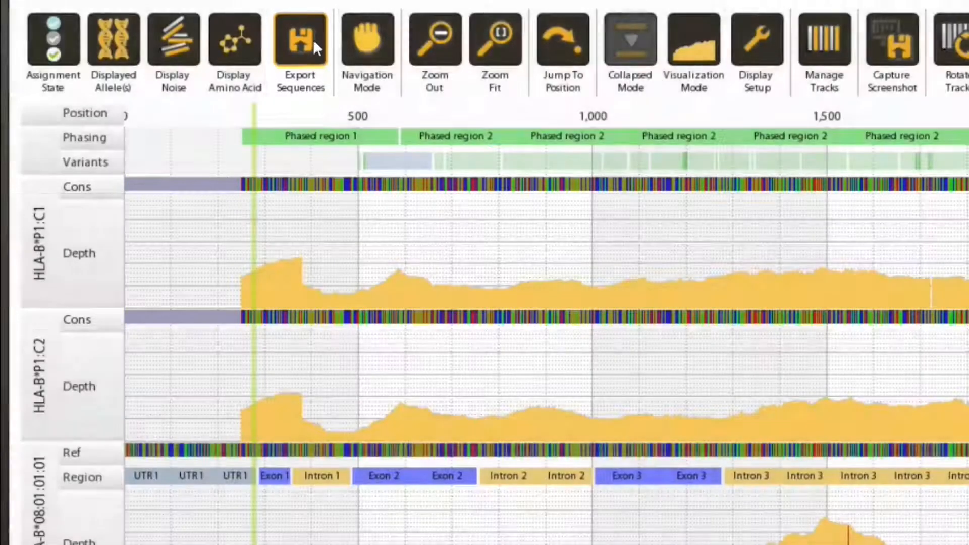
left_click(312, 41)
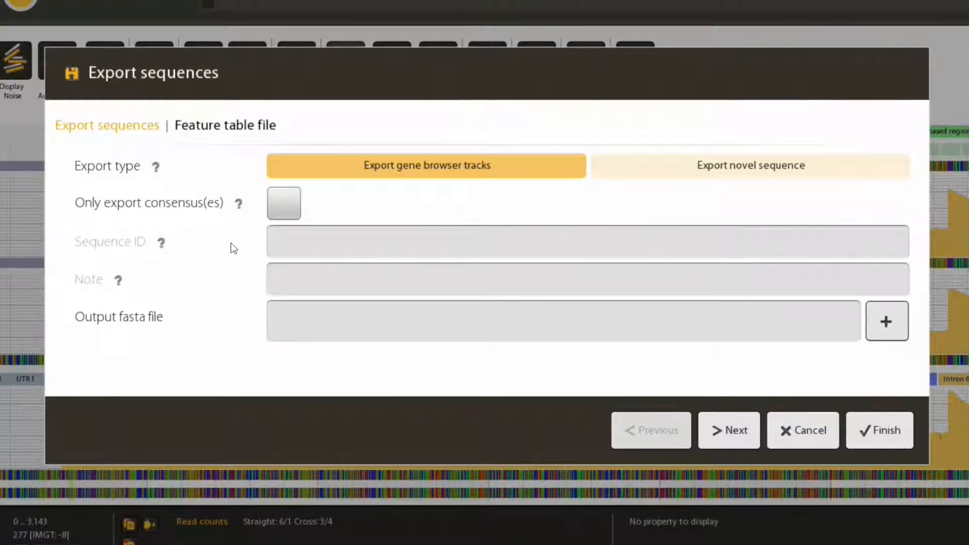
left_click(668, 166)
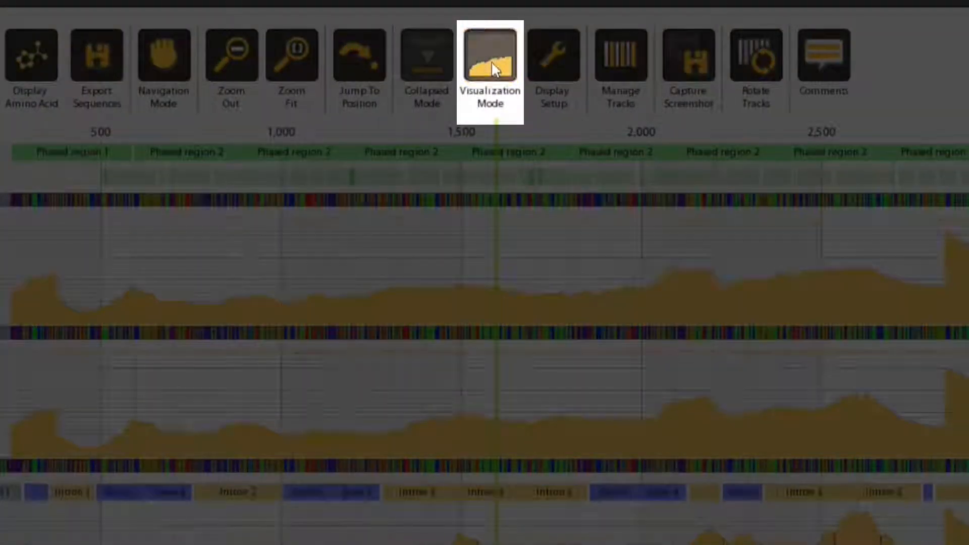
Show the alignment as short reads and examine individual bases and coverage depth in exon 3, down to the HLA-B*39:01:01:02L#1 track
left_click(491, 65)
left_click(430, 56)
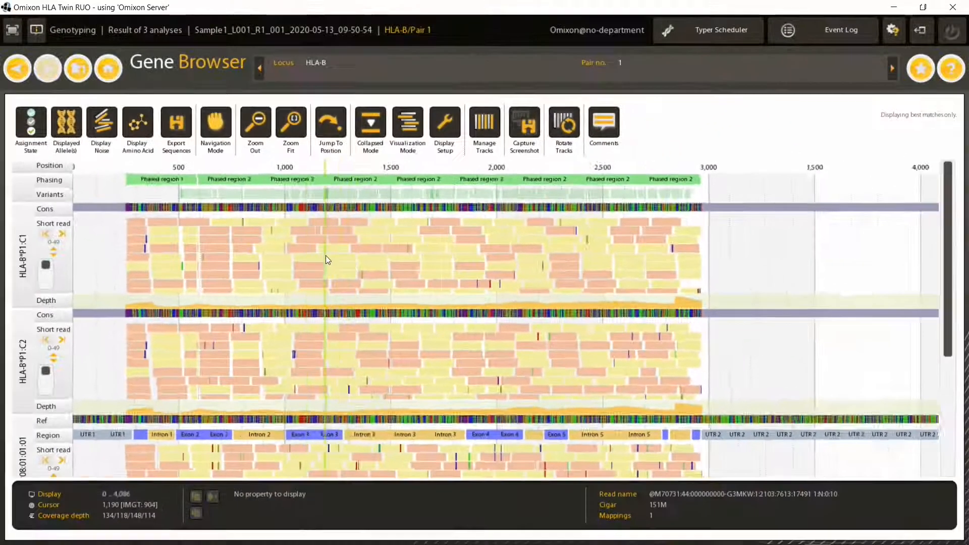
scroll(330, 260, "up", 5)
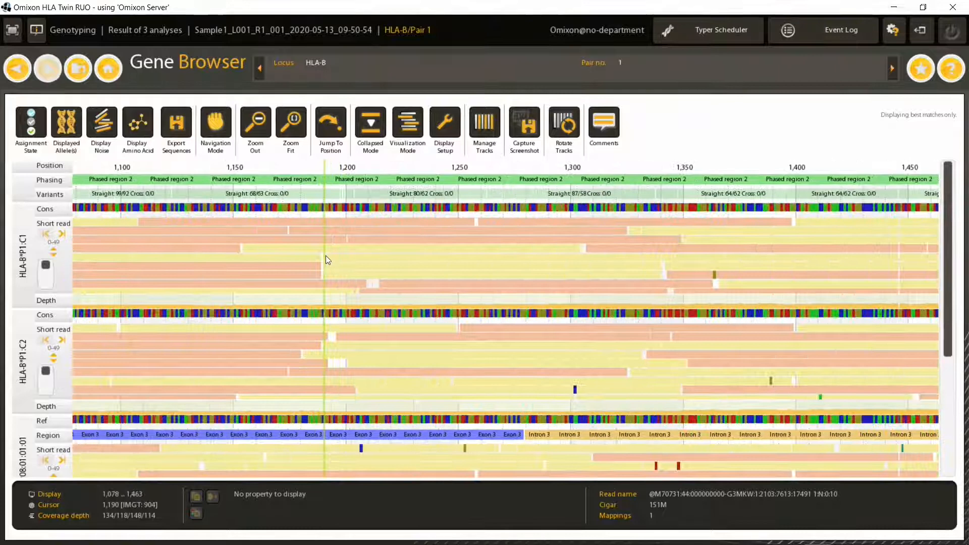
scroll(326, 256, "up", 3)
left_click_drag(945, 213, 945, 331)
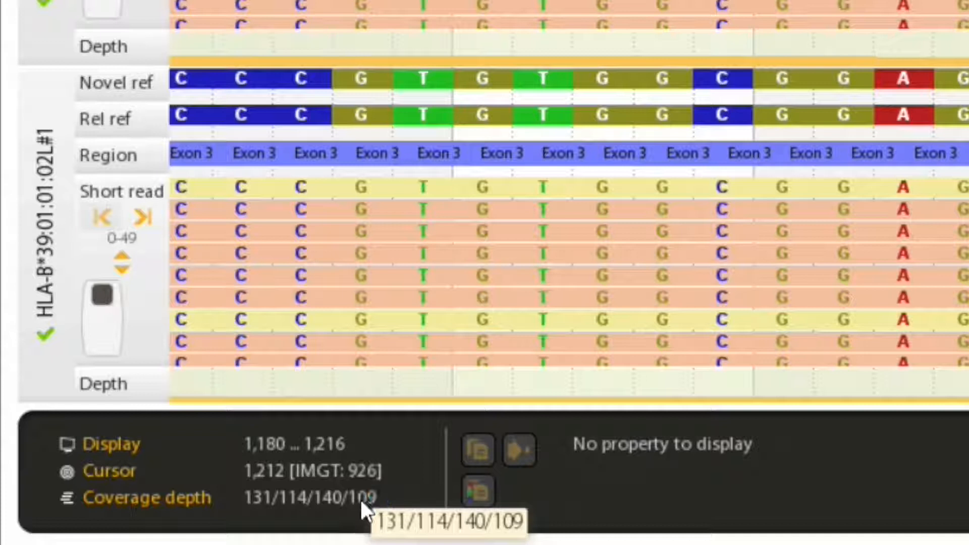
left_click(693, 305)
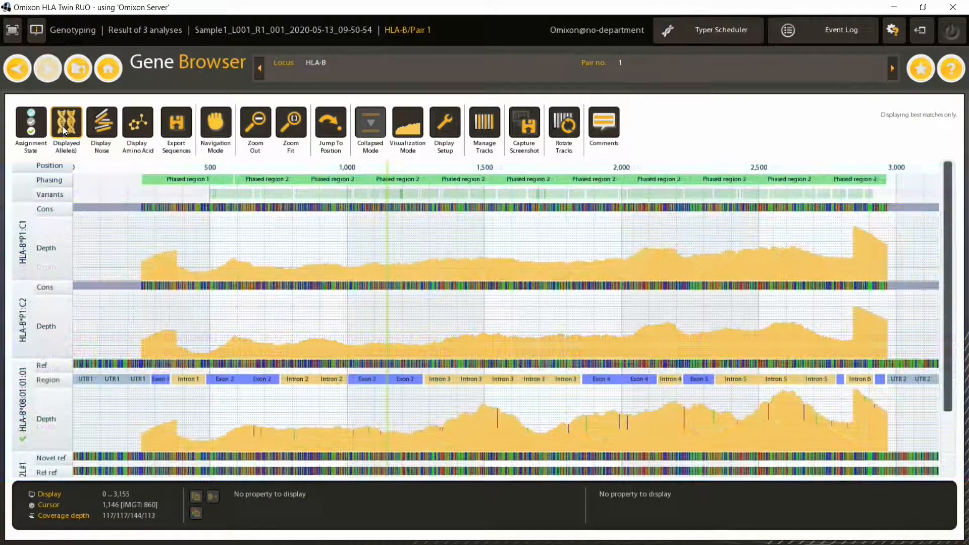
Check the base statistics at position 722 for all short-read tracks
left_click(270, 230)
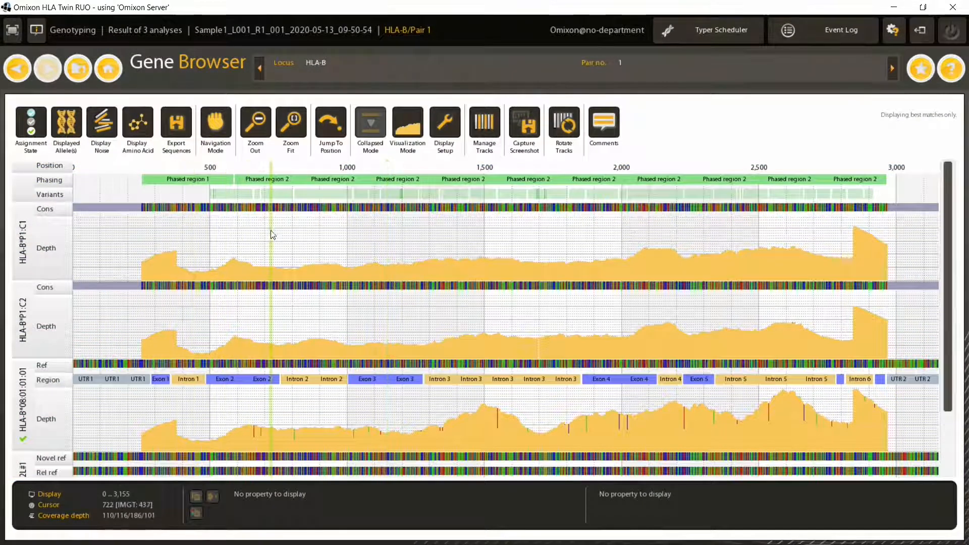
right_click(270, 231)
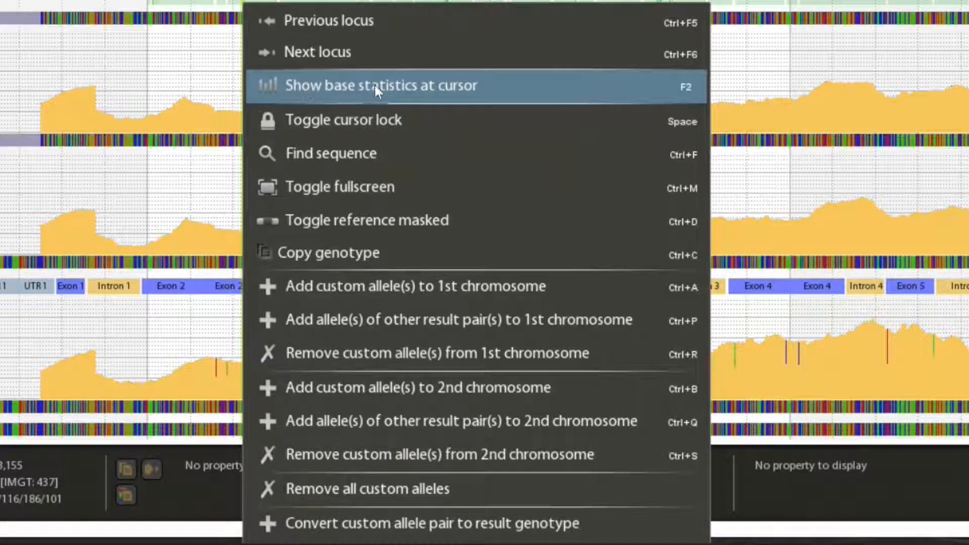
left_click(454, 88)
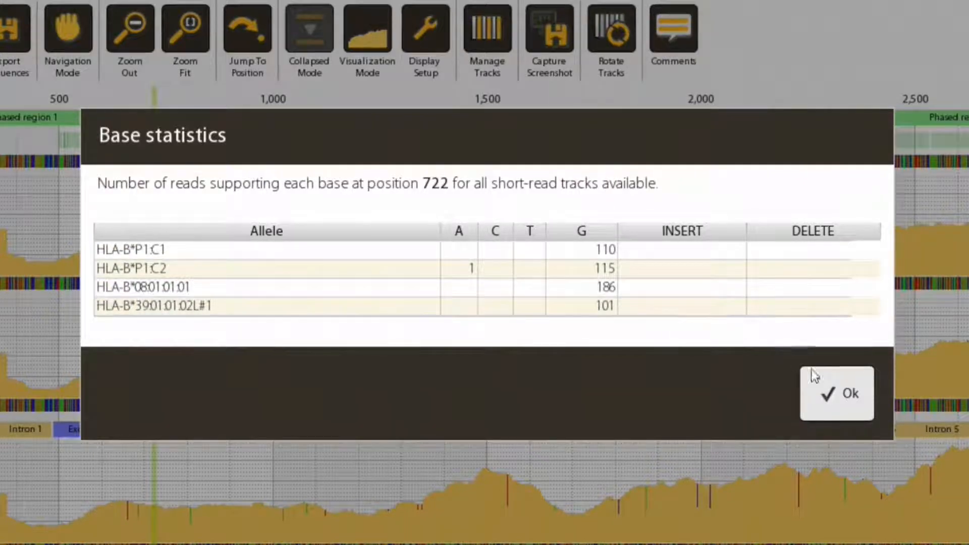
left_click(836, 391)
Search the HLA-B alignment for the nucleotide sequence GGAG and step through several successive matches
left_click(413, 238)
right_click(413, 238)
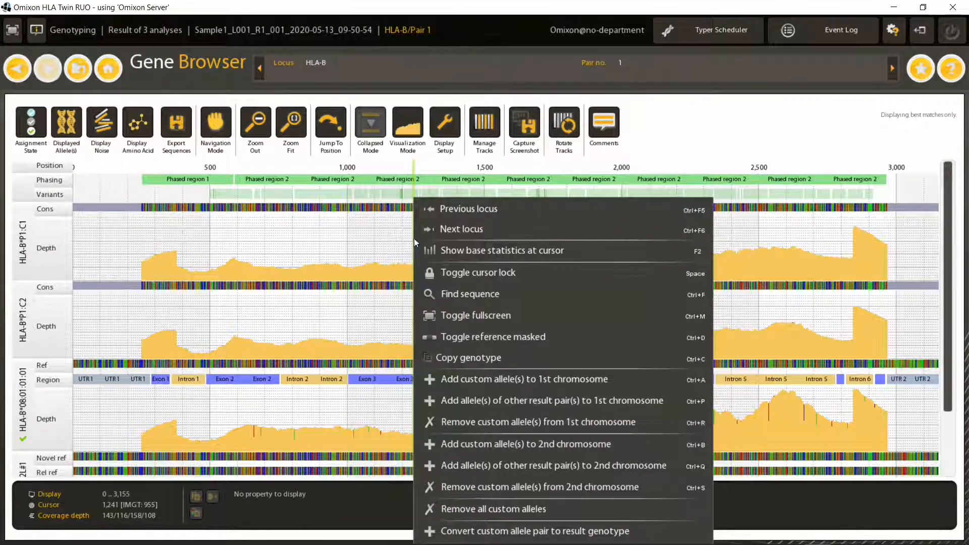
left_click(484, 295)
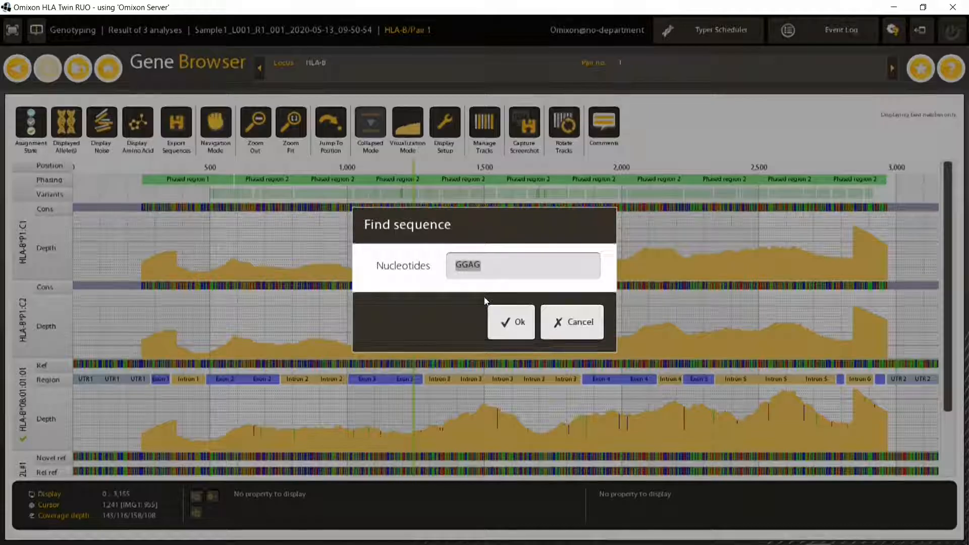
left_click(515, 326)
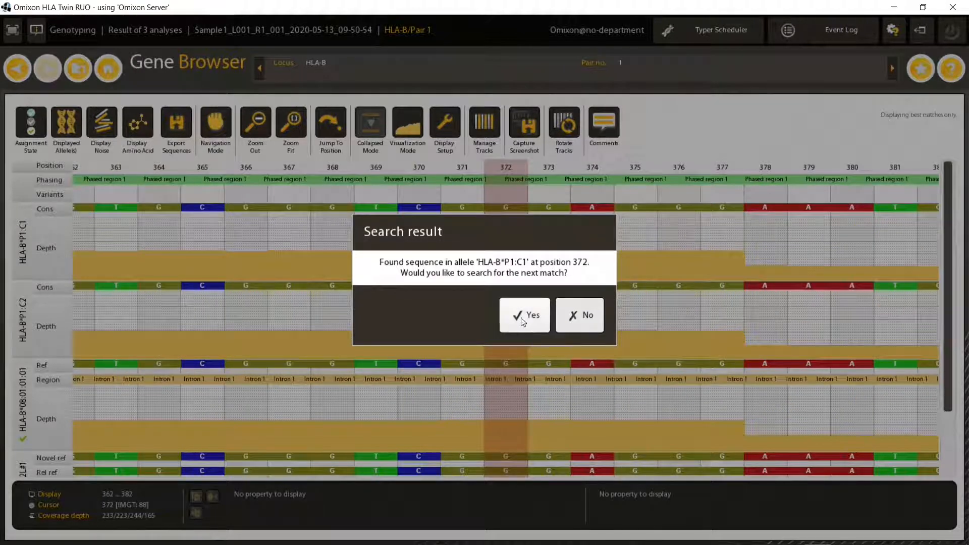
left_click(521, 317)
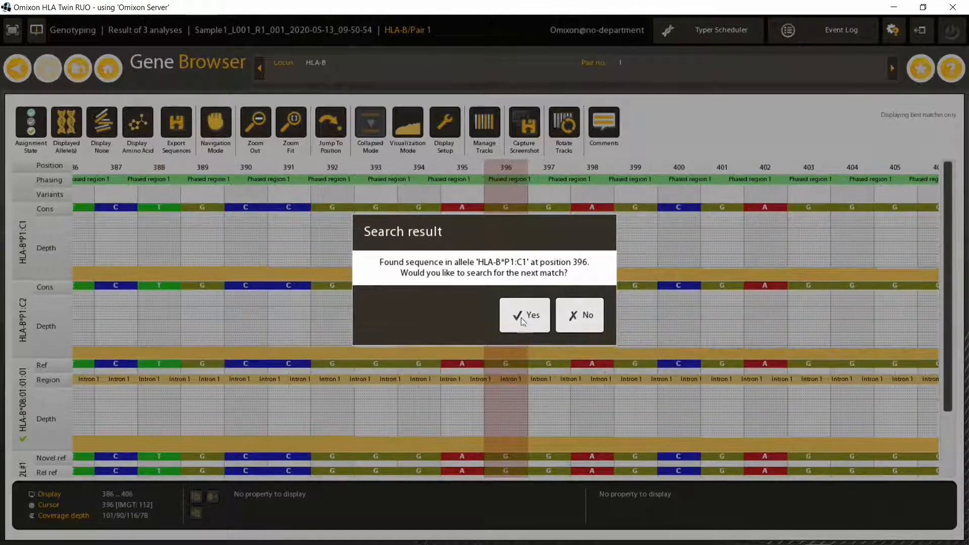
left_click(521, 316)
left_click(580, 317)
Turn on reference masking for the alignment, view only the second chromosome's allele tracks, and restore the display of both alleles
scroll(586, 317, "down", 10)
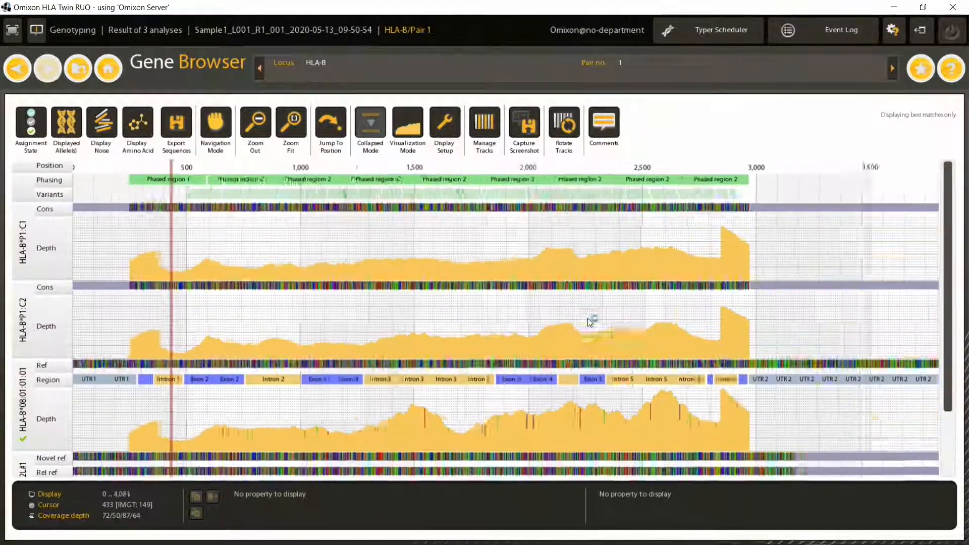
right_click(422, 235)
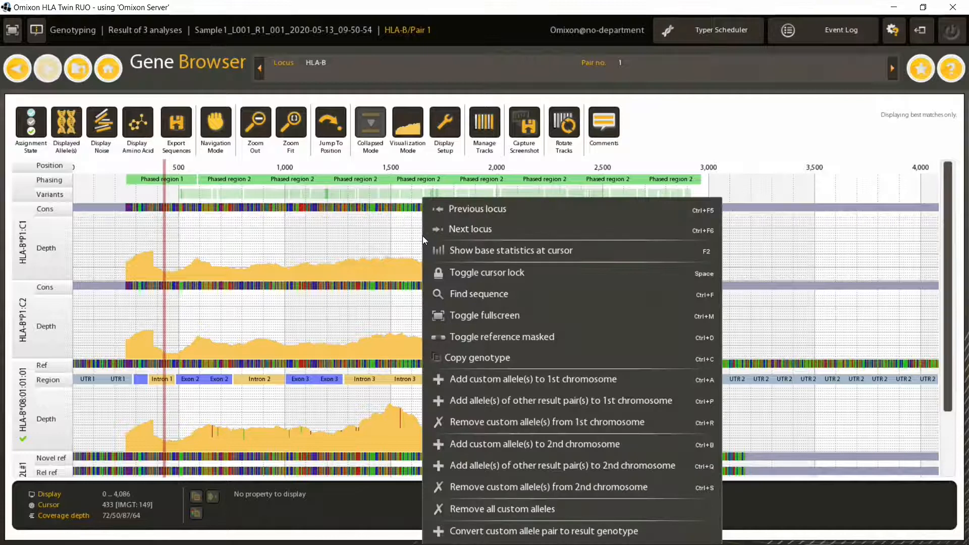
left_click(489, 337)
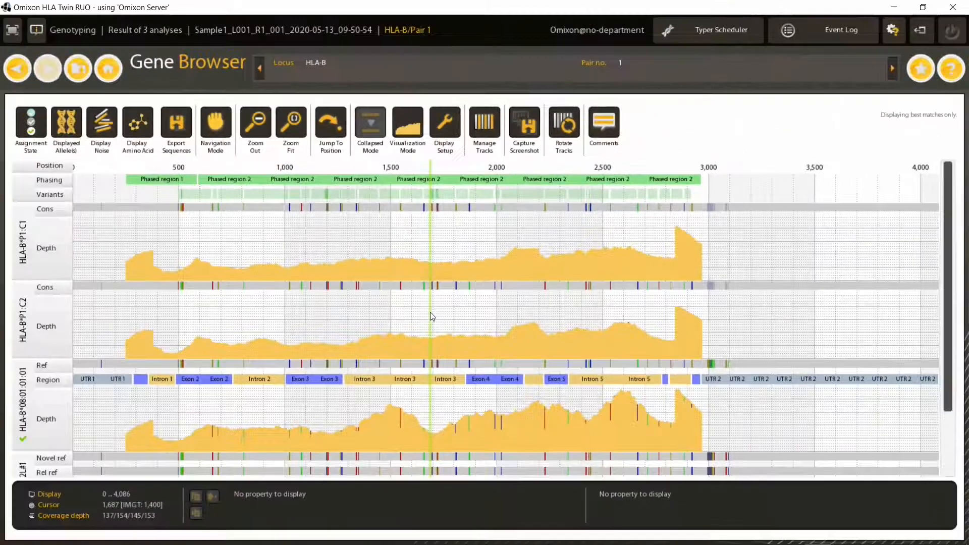
left_click(67, 127)
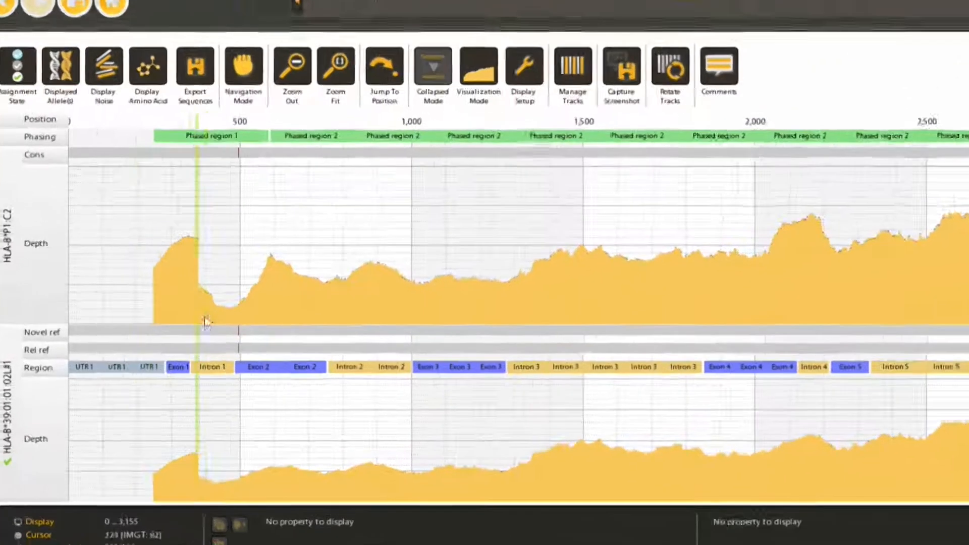
scroll(206, 339, "up", 2)
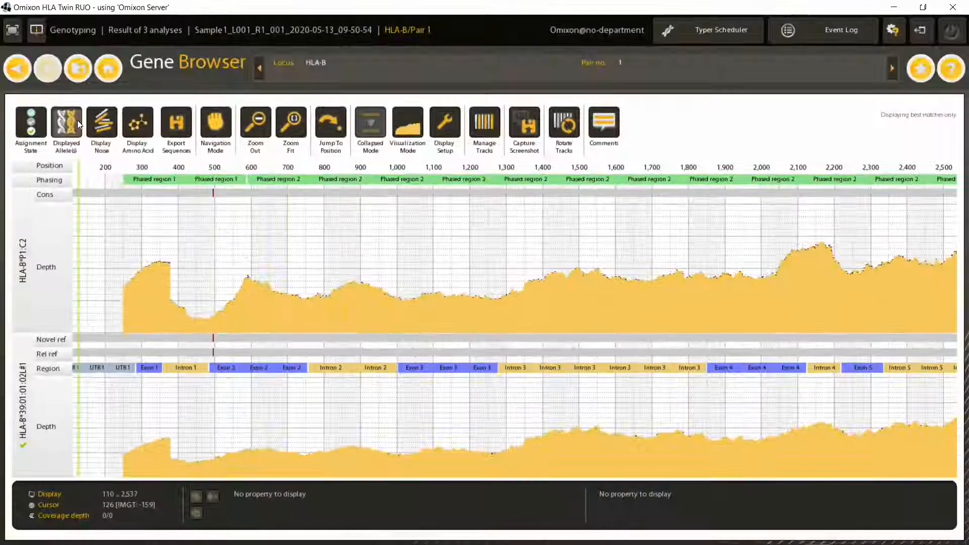
left_click(77, 121)
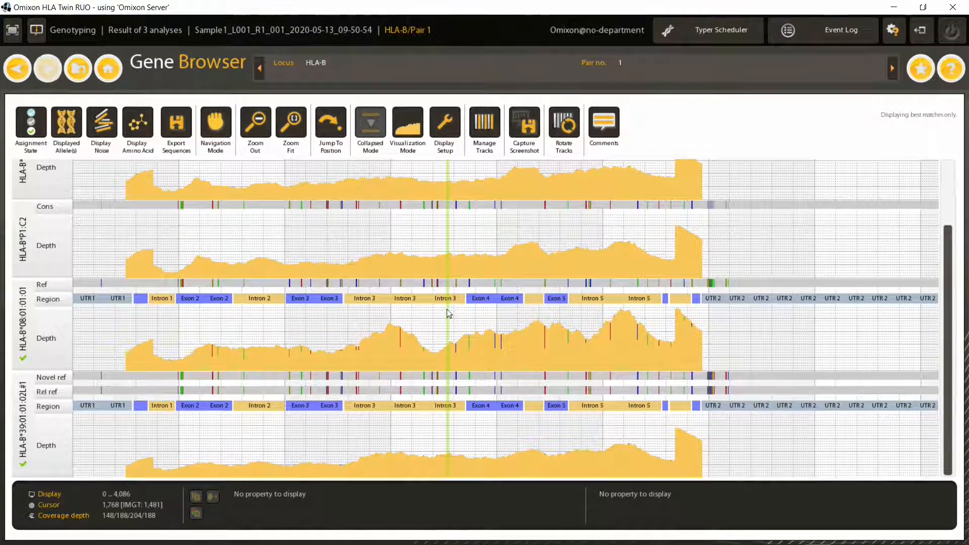
Search custom HLA-B alleles for 39 and add HLA-B*39:01:01:01 to the 2nd chromosome
right_click(407, 225)
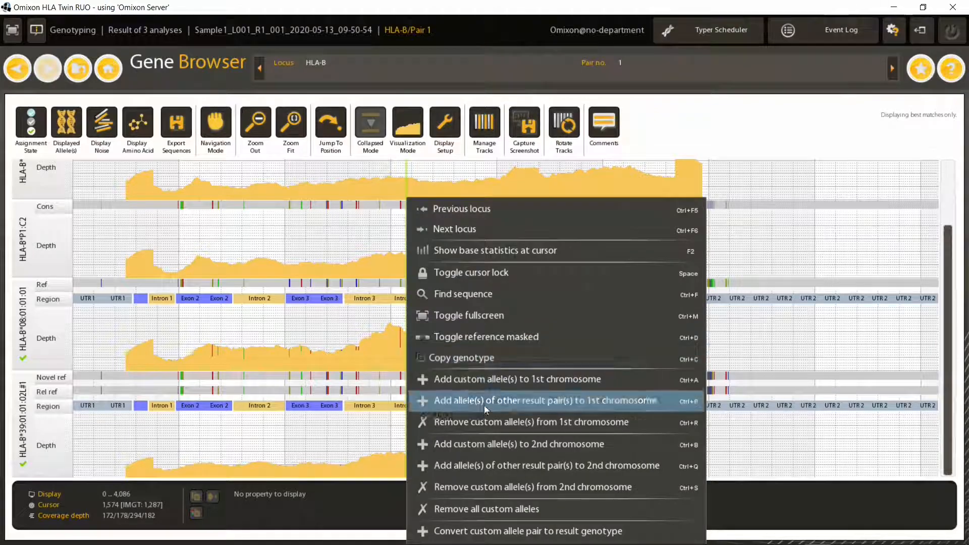
left_click(494, 444)
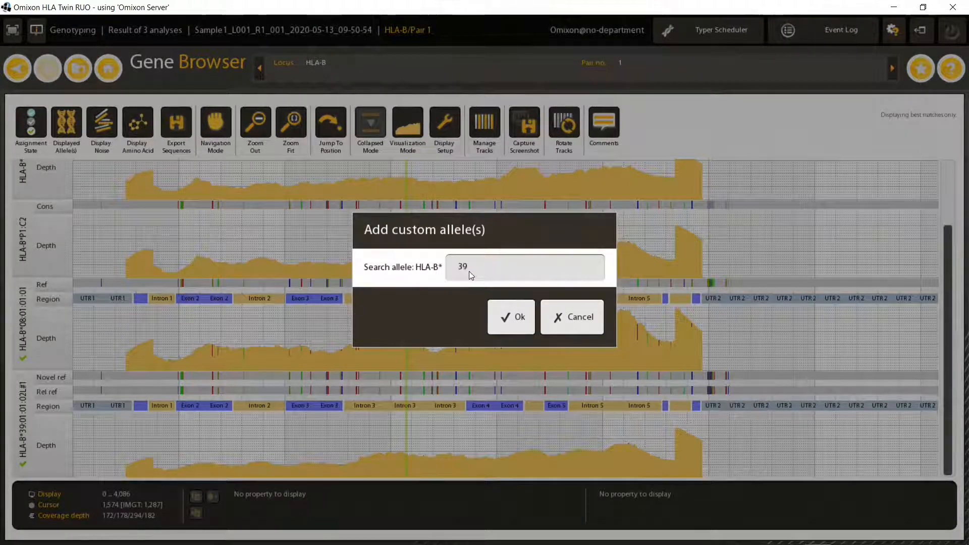
key("Return")
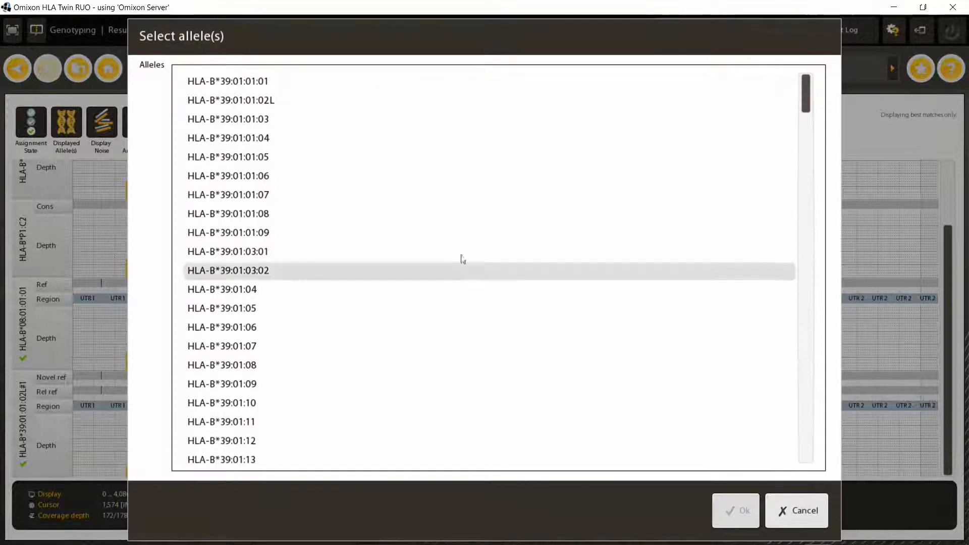
left_click(271, 82)
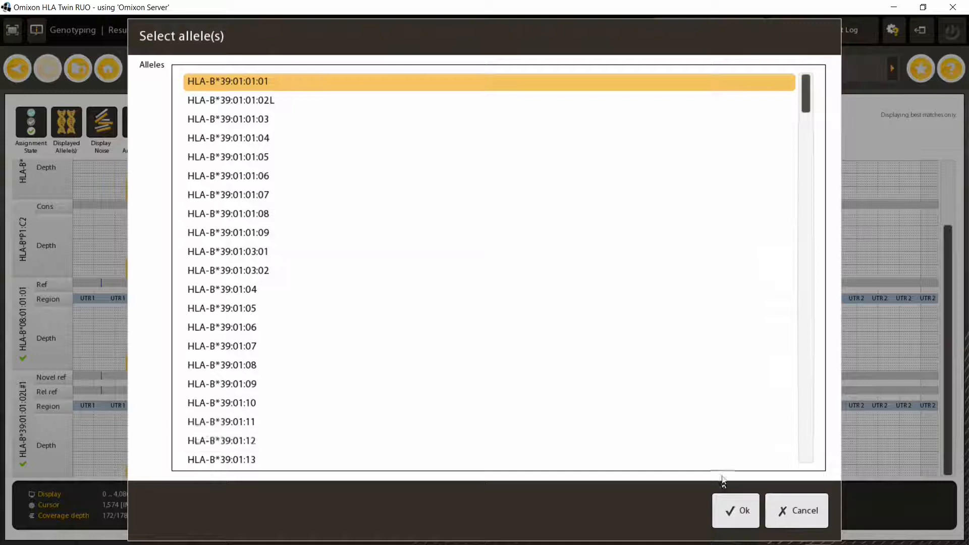
left_click(732, 509)
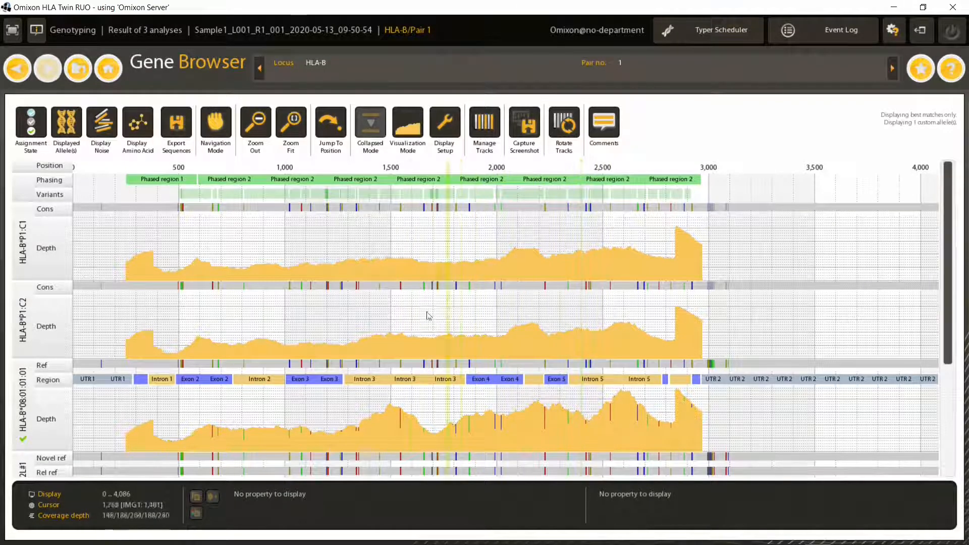
Add HLA-B*08:01:01:02 from result pair no. 2 to the 1st chromosome and convert the custom allele pair to a result genotype
right_click(360, 311)
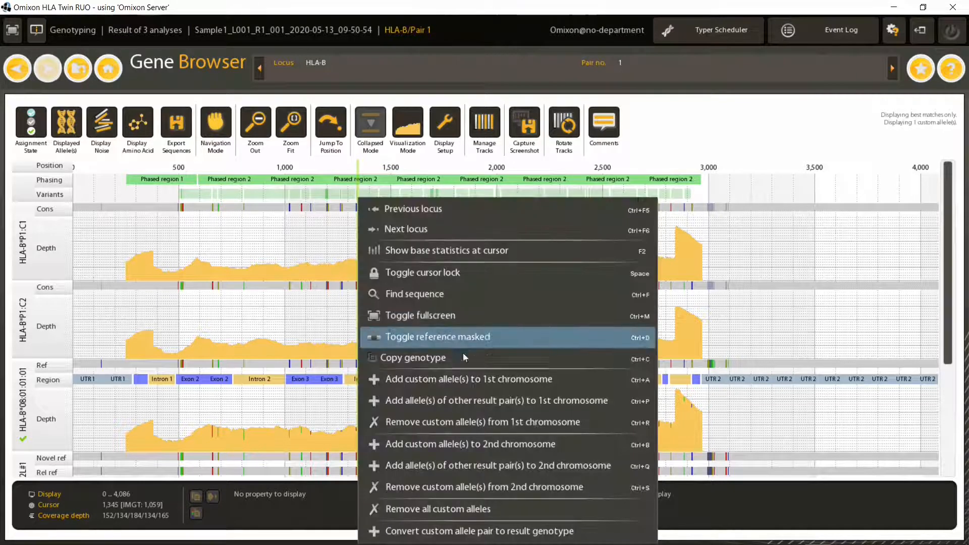
left_click(481, 401)
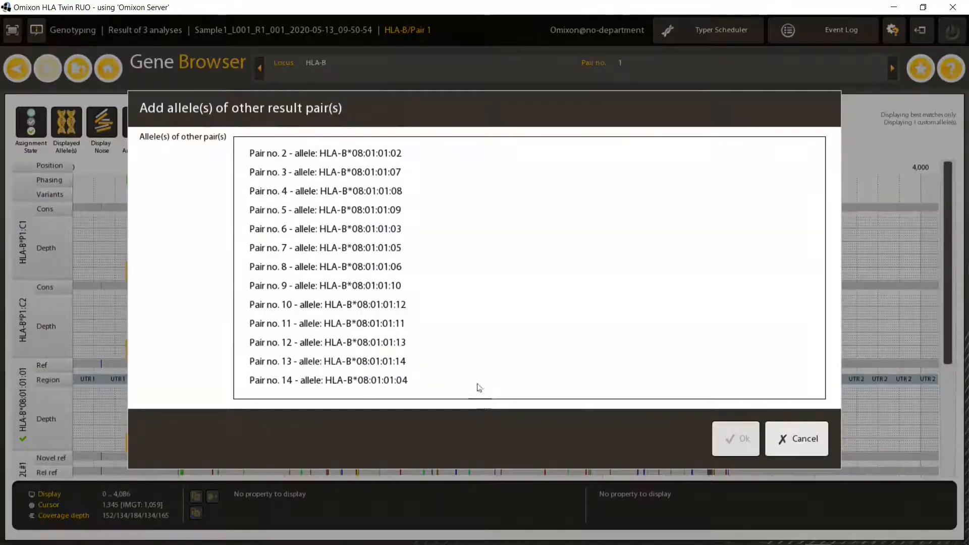
left_click(385, 163)
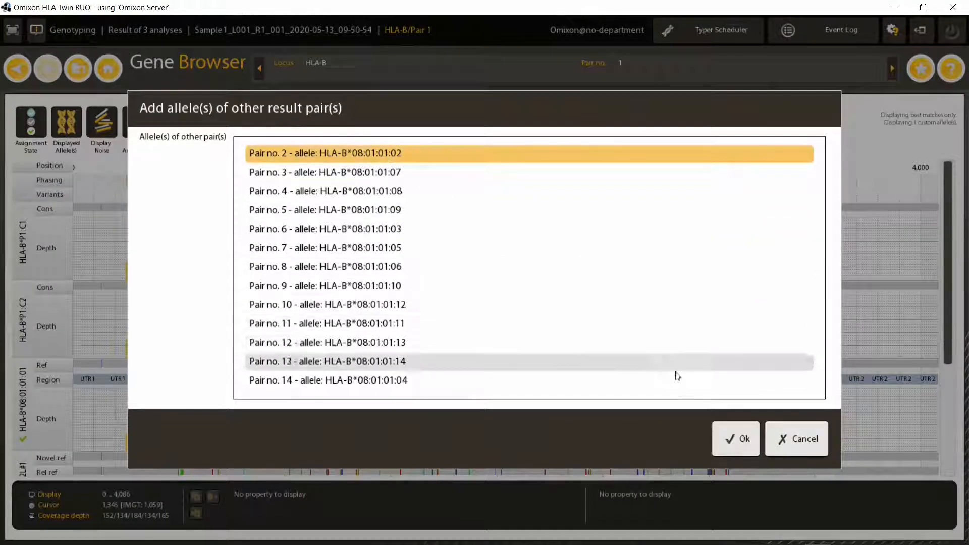
left_click(739, 437)
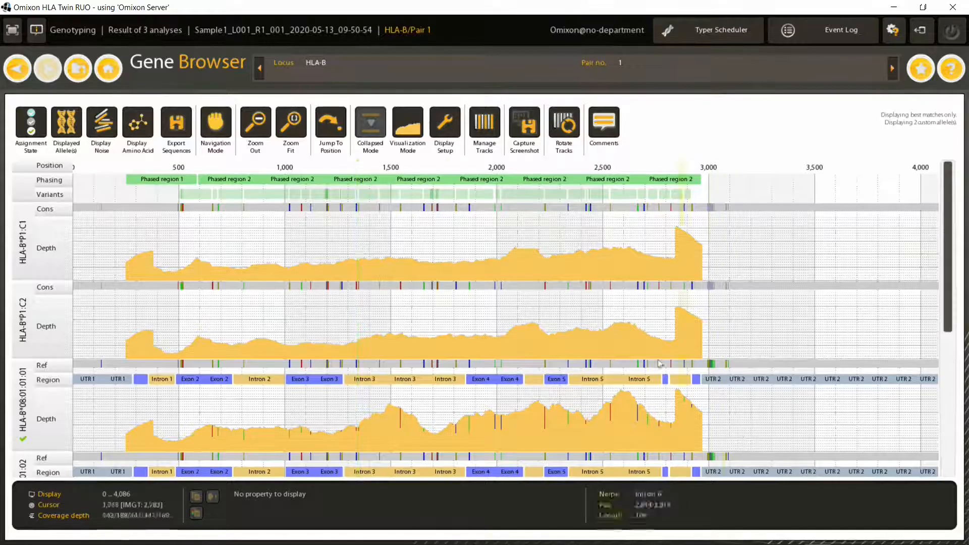
right_click(449, 306)
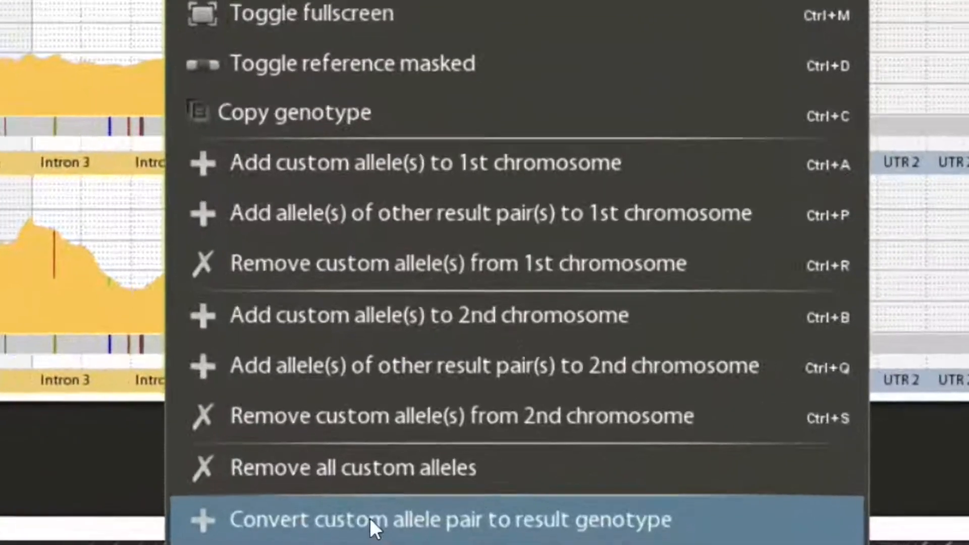
left_click(534, 532)
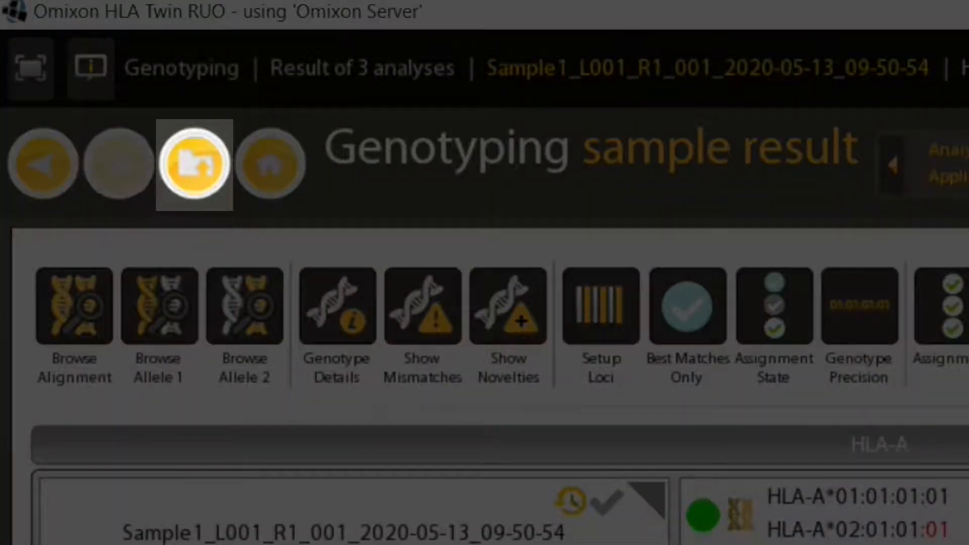
Return to the three-sample analysis result and bulk-assign the allele pairs with the QC threshold level set to Inspect
left_click(194, 164)
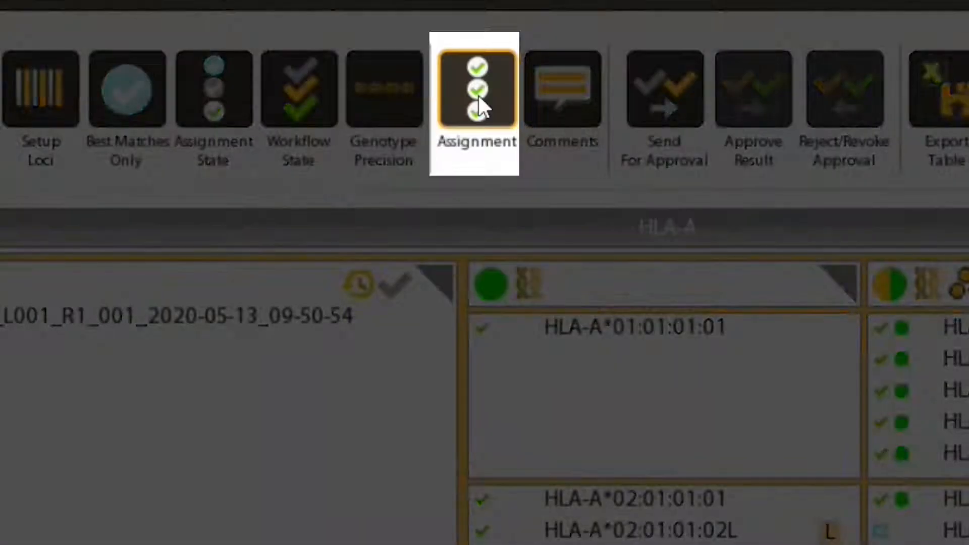
left_click(478, 96)
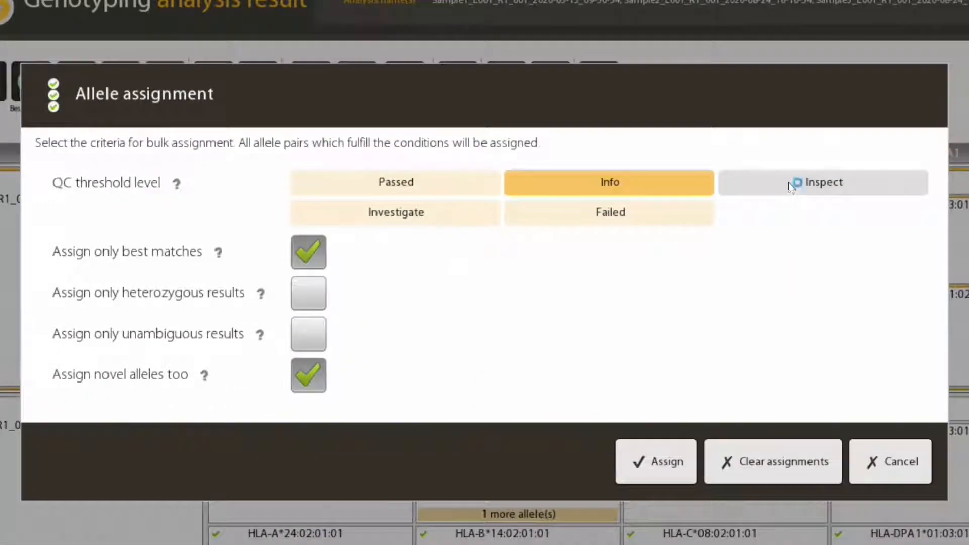
left_click(788, 182)
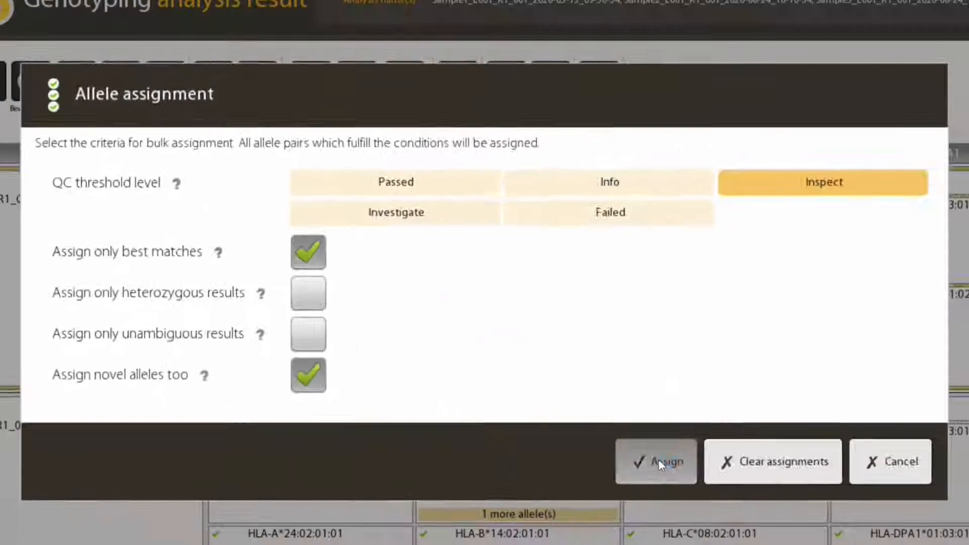
left_click(658, 460)
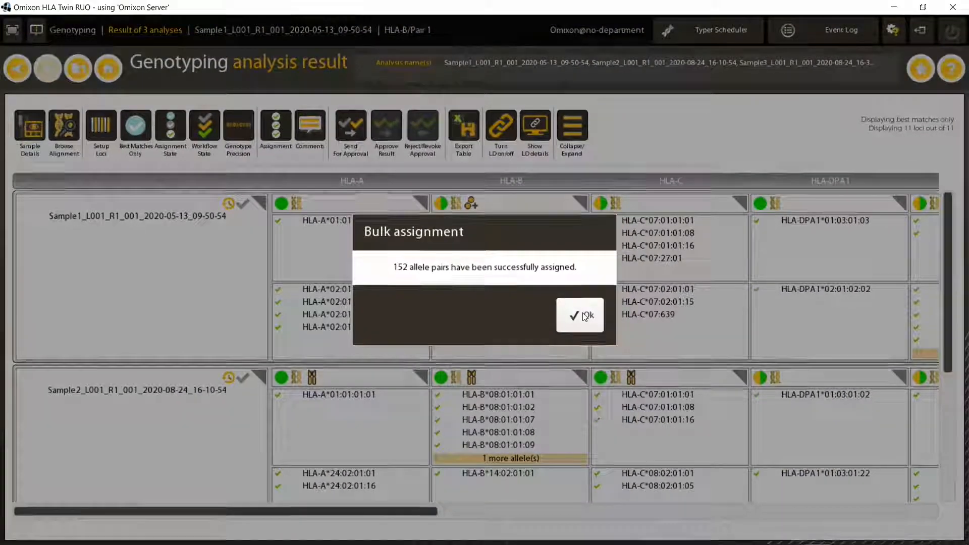
left_click(609, 325)
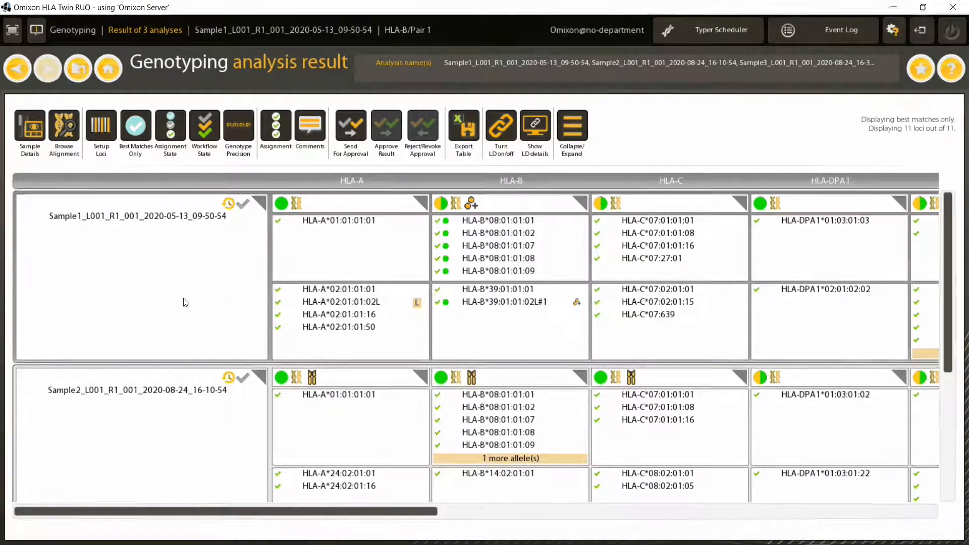
Send Sample1's result for approval and approve it, returning to the genotyping dashboard
left_click(200, 287)
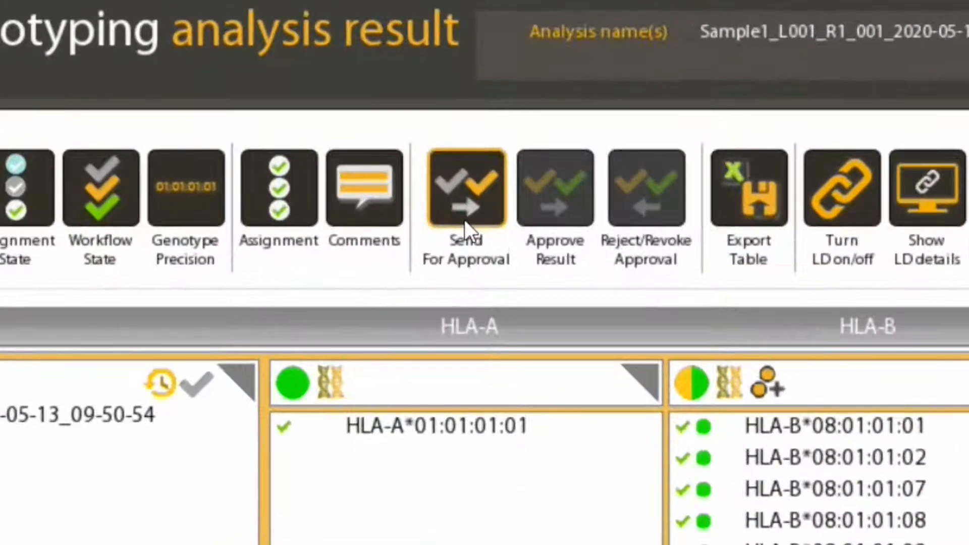
left_click(480, 200)
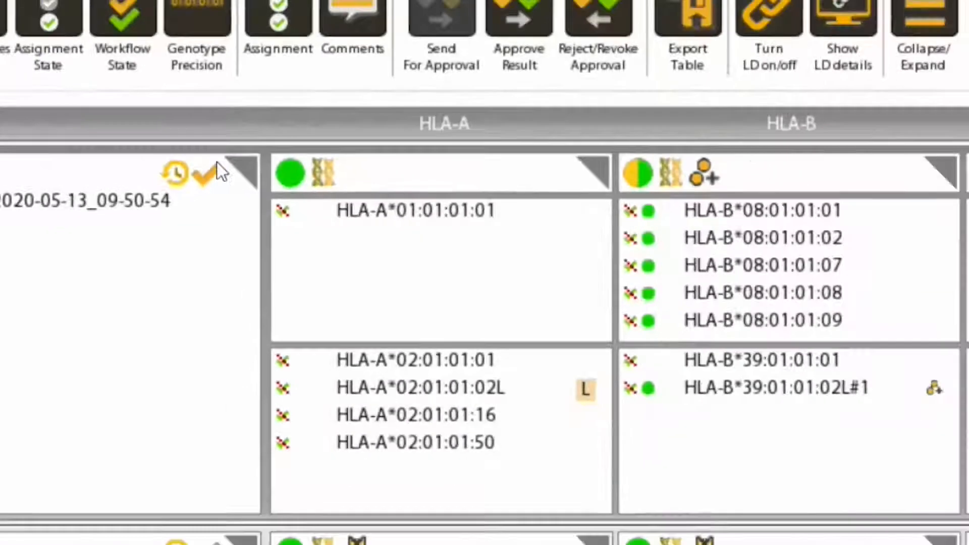
mouse_move(284, 208)
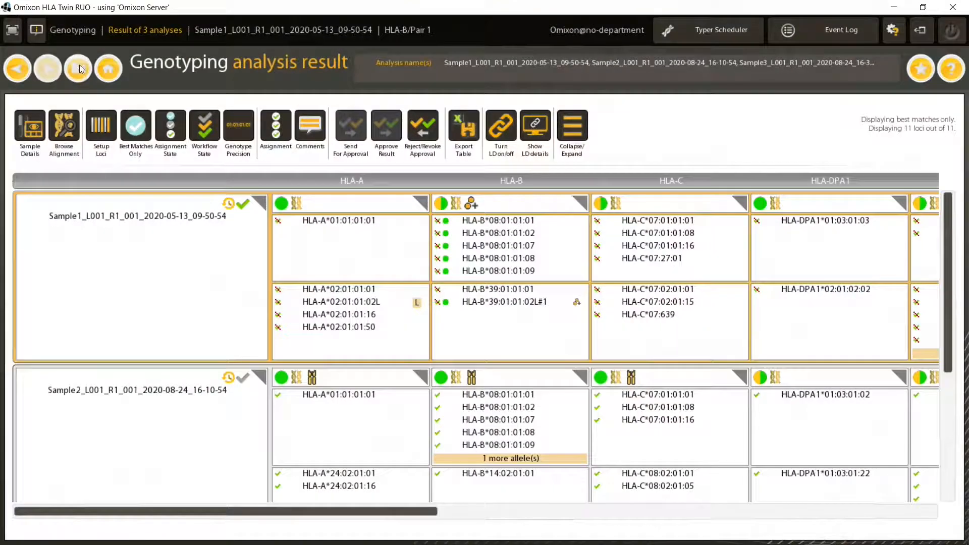
left_click(80, 65)
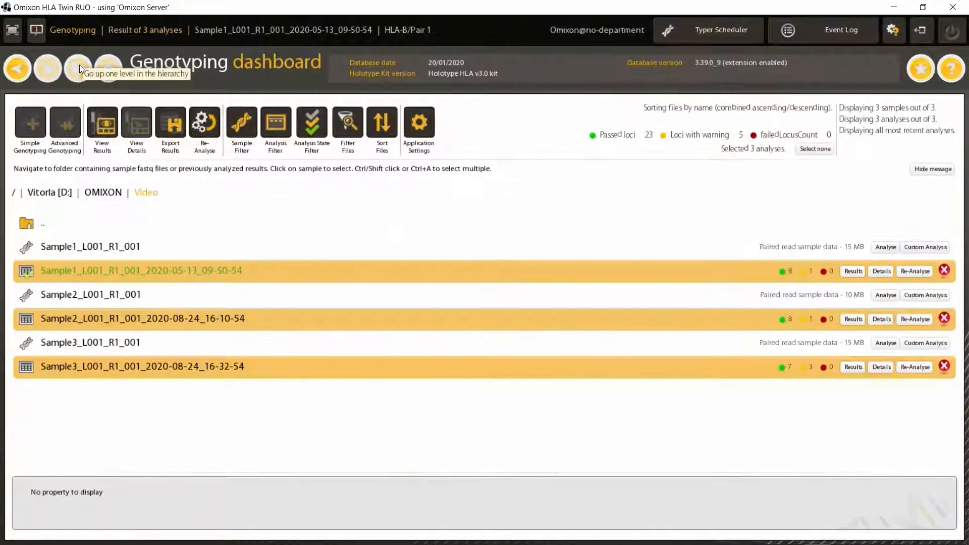